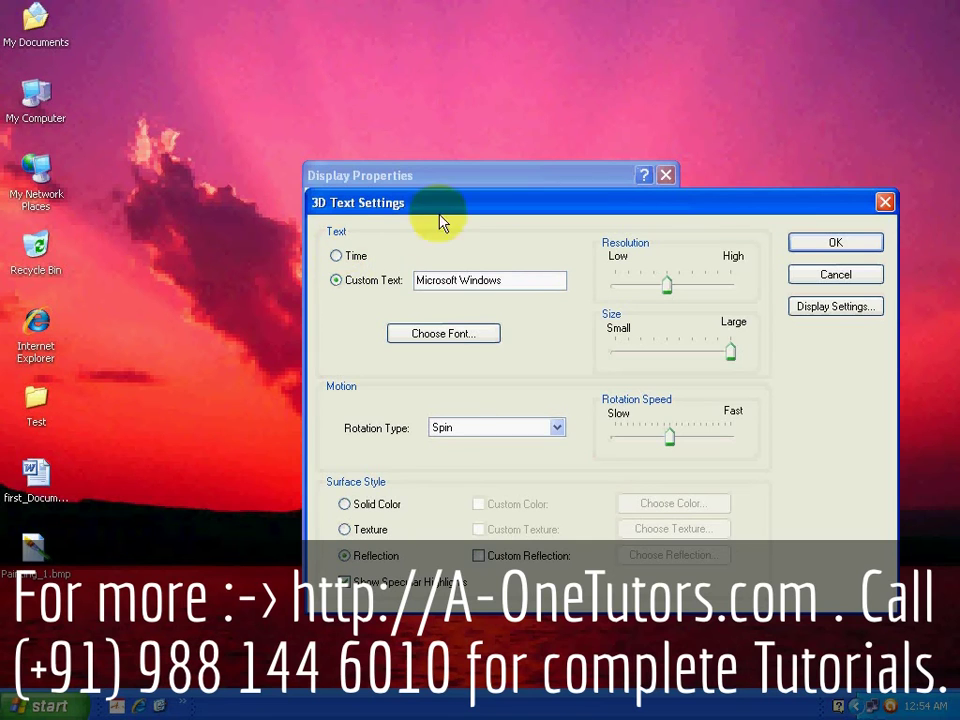
- Keep 3D Text as the screen saver and set its custom text to A-One with the Spin rotation type
{"action": "left_click", "coordinate": [838, 276]}
{"action": "left_click", "coordinate": [472, 416]}
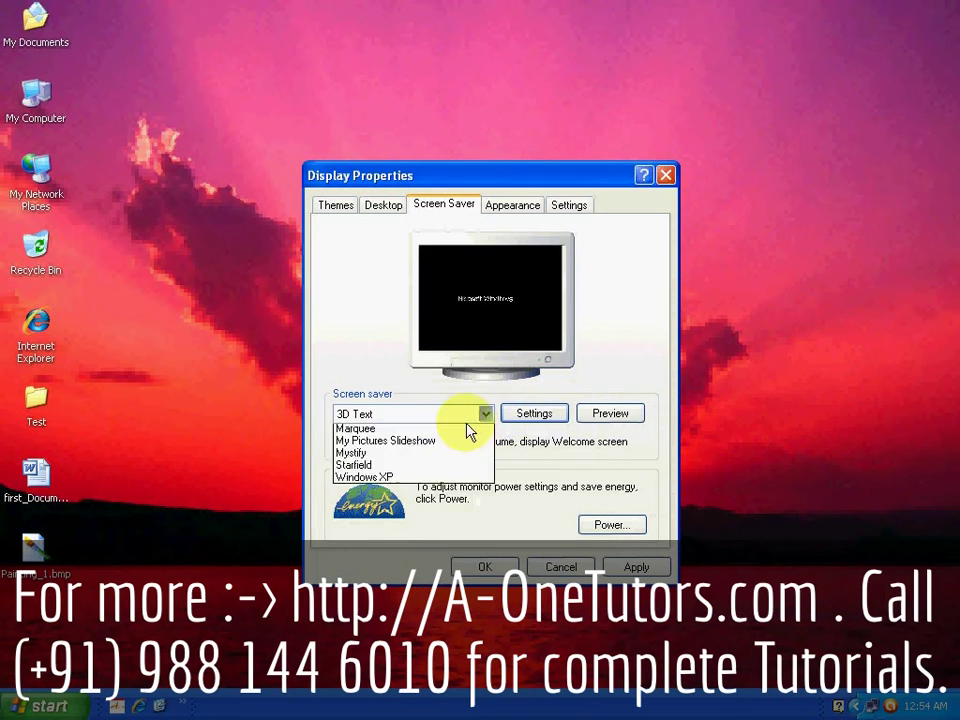
{"action": "left_click", "coordinate": [367, 481]}
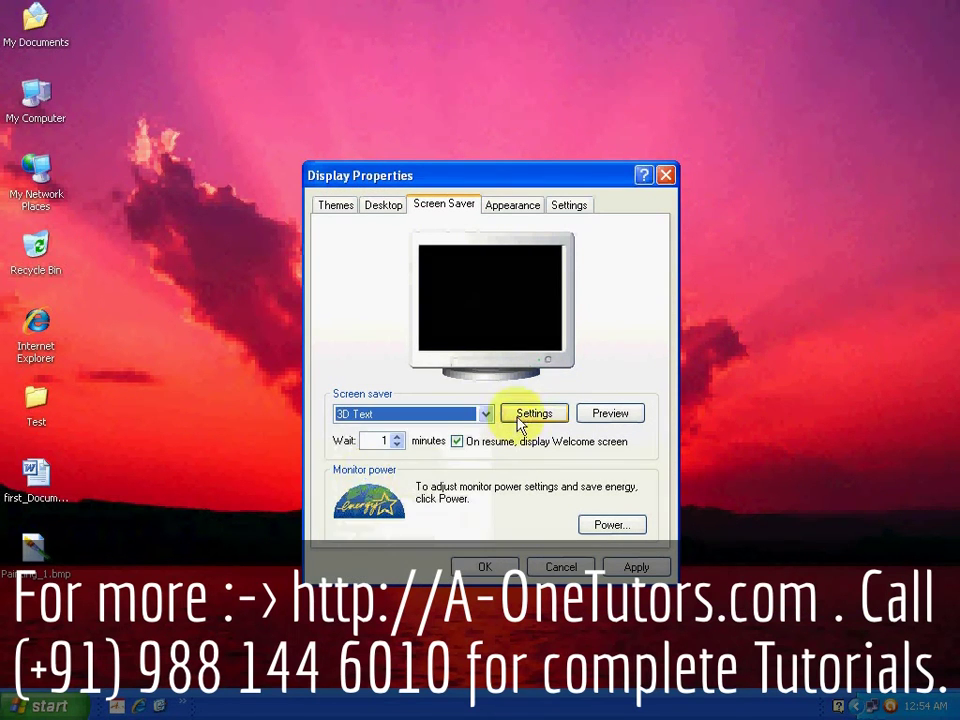
{"action": "left_click", "coordinate": [534, 413]}
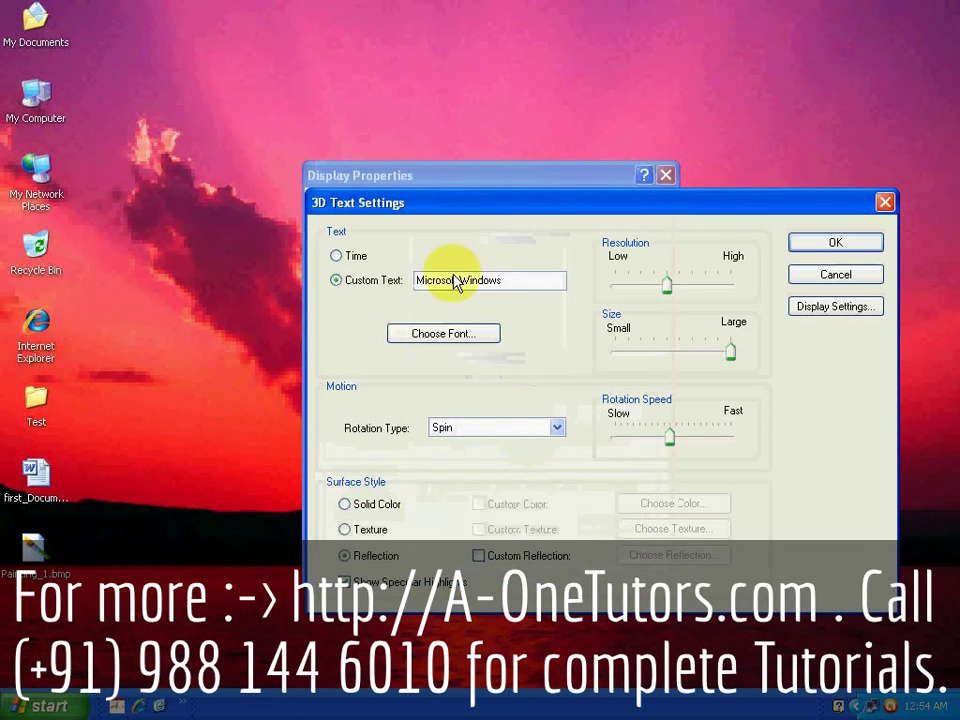
{"action": "left_click", "coordinate": [368, 288]}
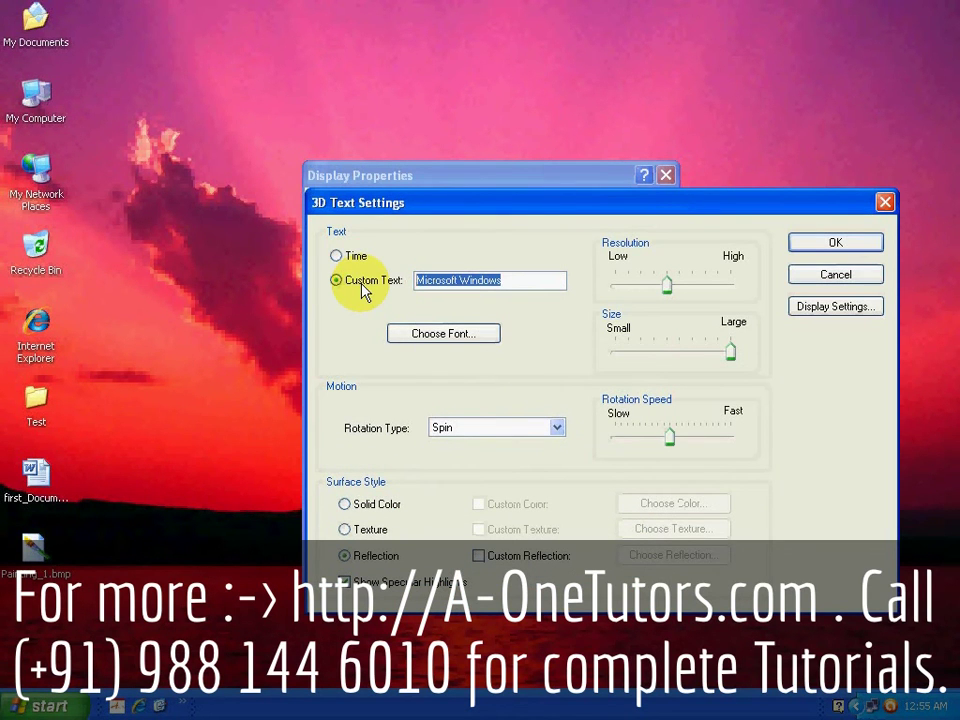
{"action": "type", "text": "A-One"}
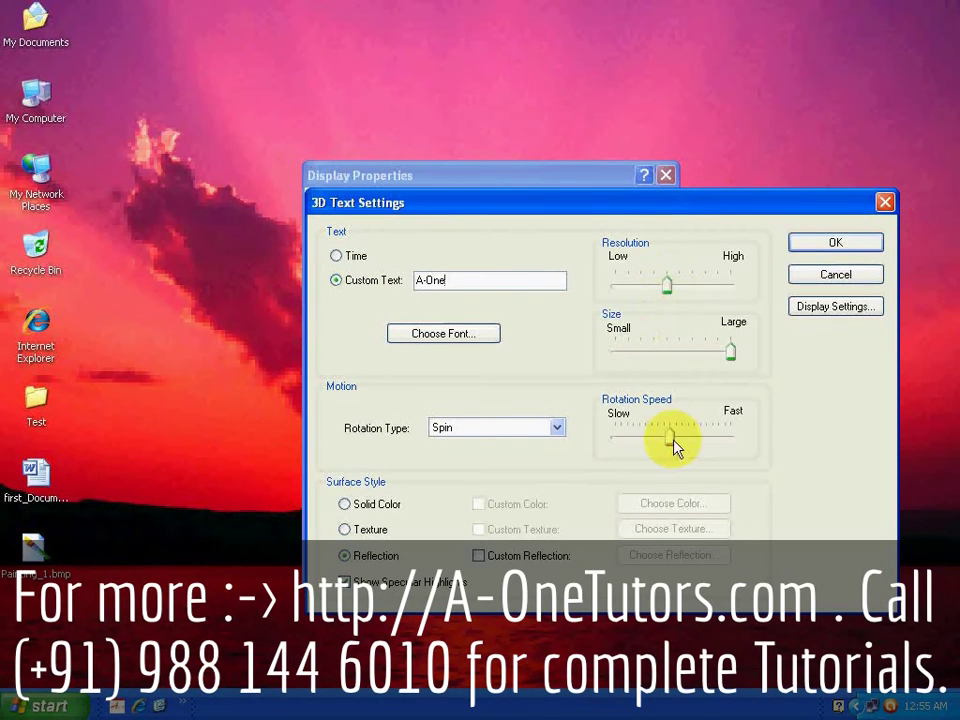
{"action": "left_click", "coordinate": [503, 429]}
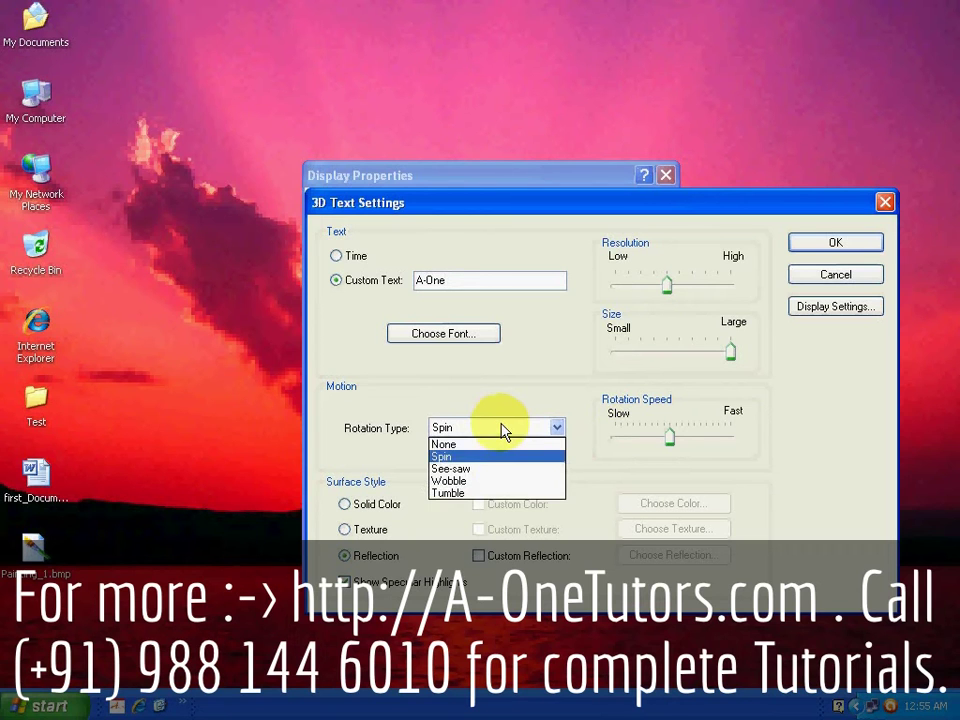
{"action": "left_click", "coordinate": [503, 429]}
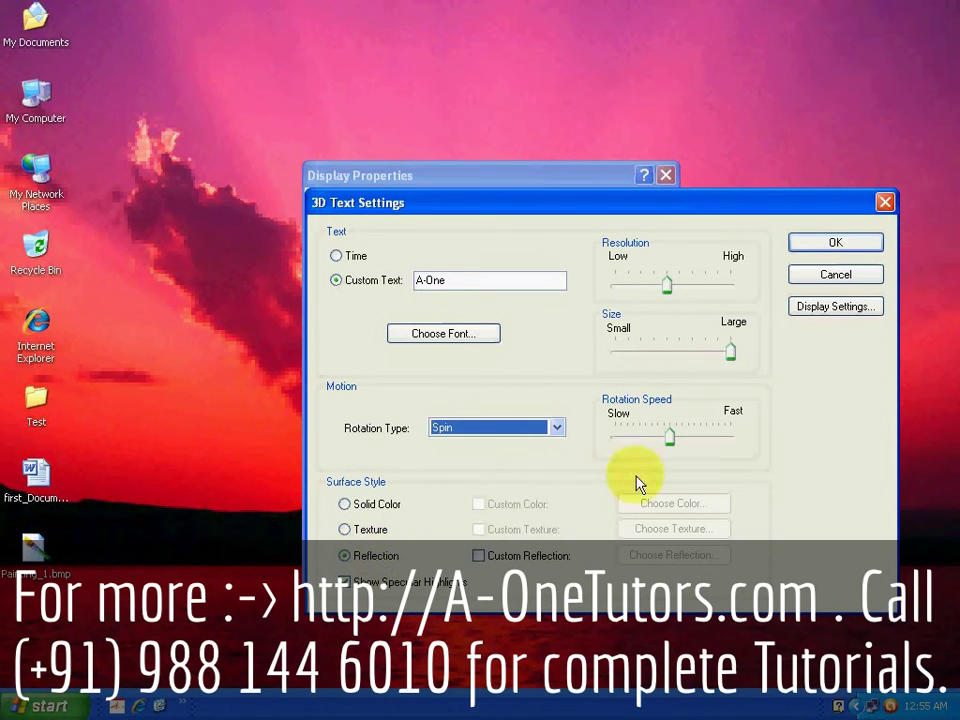
{"action": "left_click", "coordinate": [830, 248]}
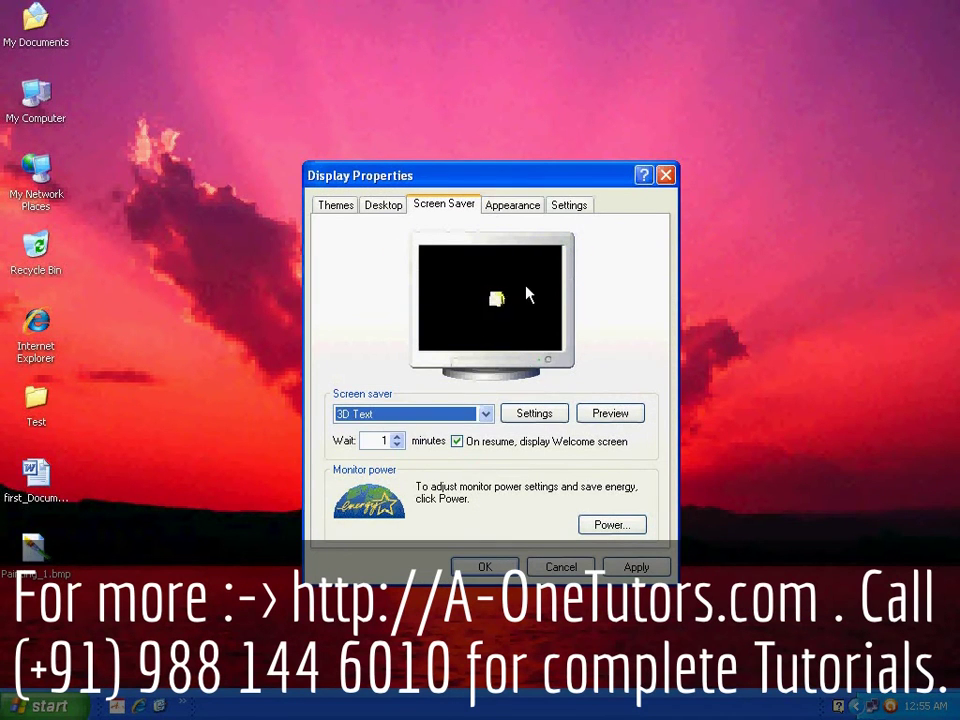
- Preview the 3D Text screen saver full screen and apply it
{"action": "left_click", "coordinate": [608, 414]}
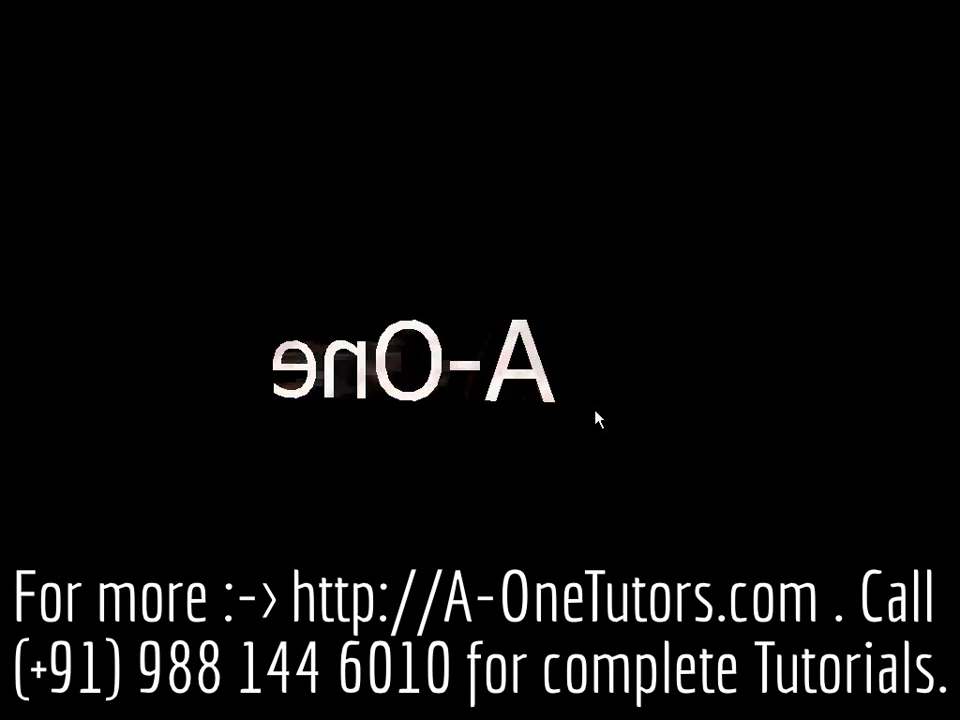
{"action": "mouse_move", "coordinate": [470, 483]}
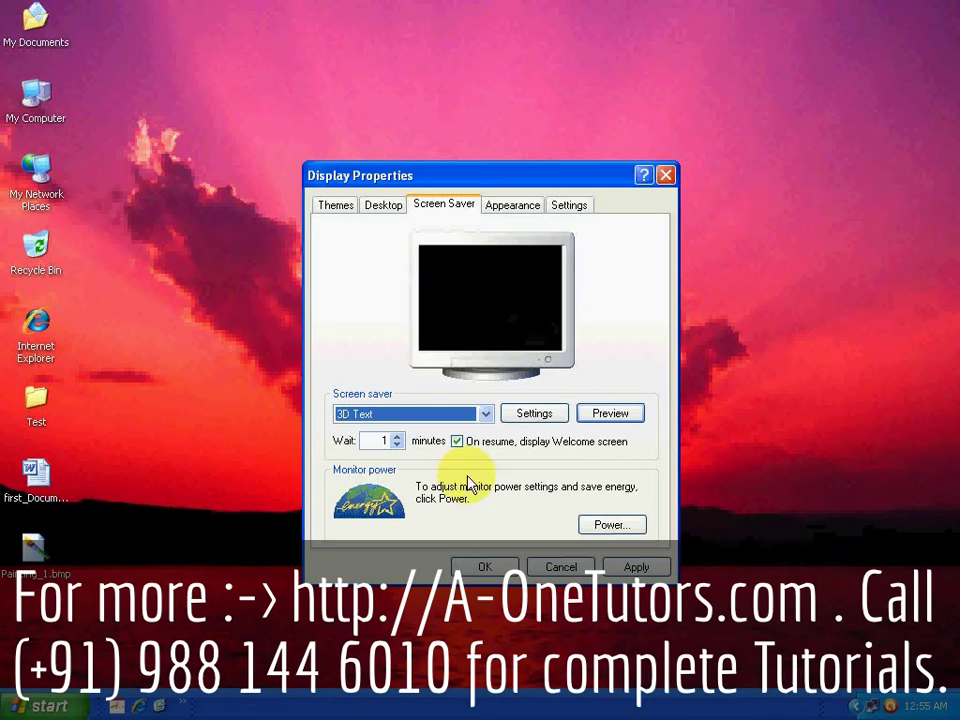
{"action": "left_click", "coordinate": [634, 568]}
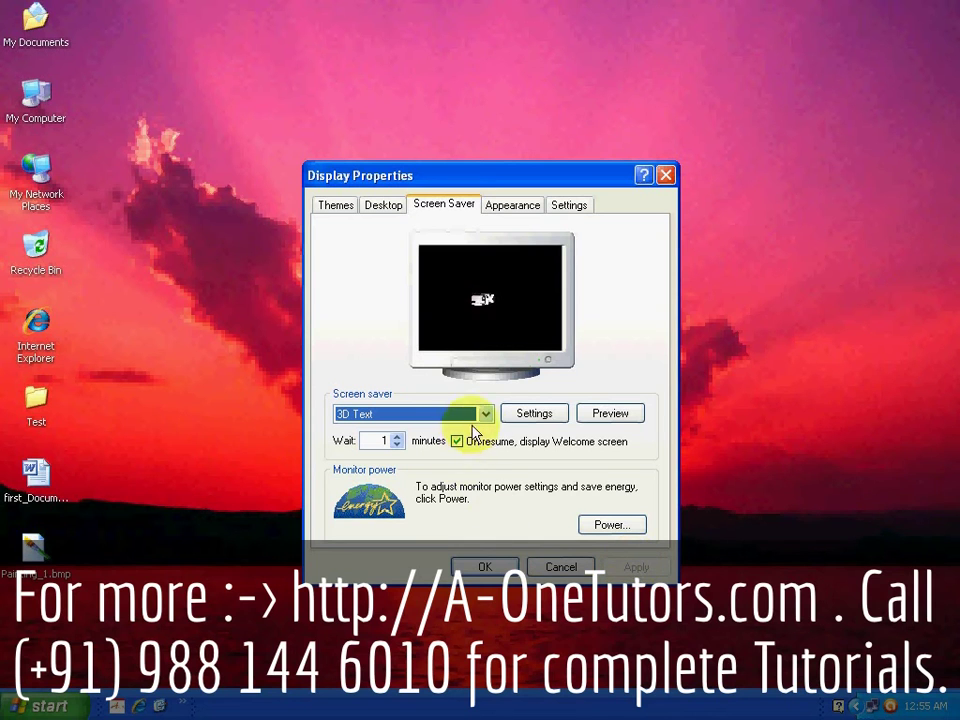
- Try the Olive Green color scheme for windows and buttons in Windows XP style in the appearance settings
{"action": "left_click", "coordinate": [514, 207]}
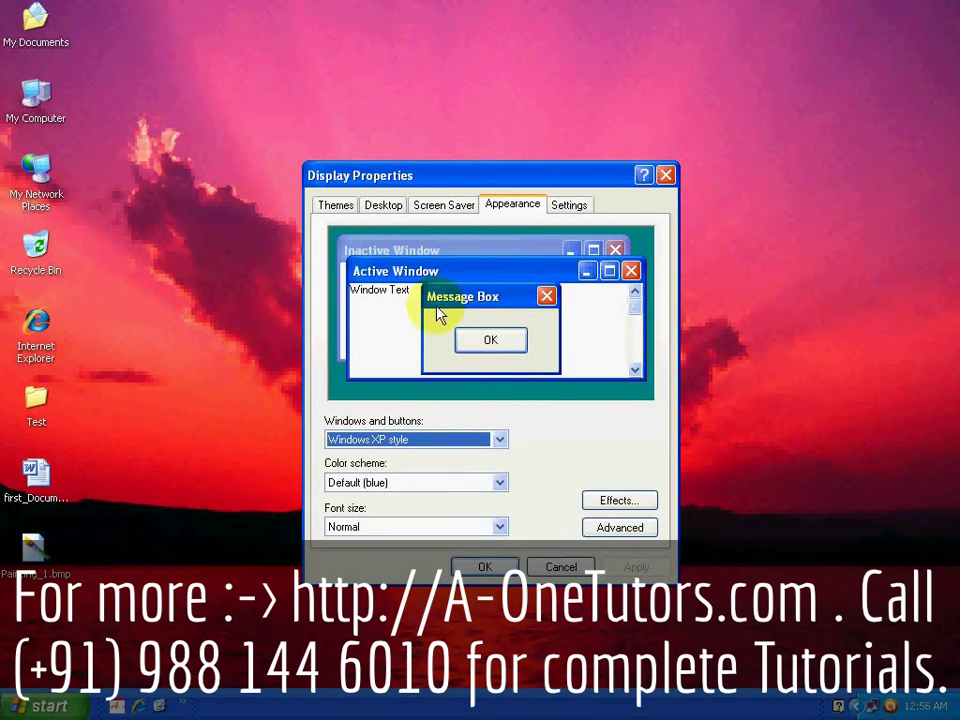
{"action": "left_click", "coordinate": [381, 274]}
{"action": "left_click", "coordinate": [428, 443]}
{"action": "left_click", "coordinate": [440, 468]}
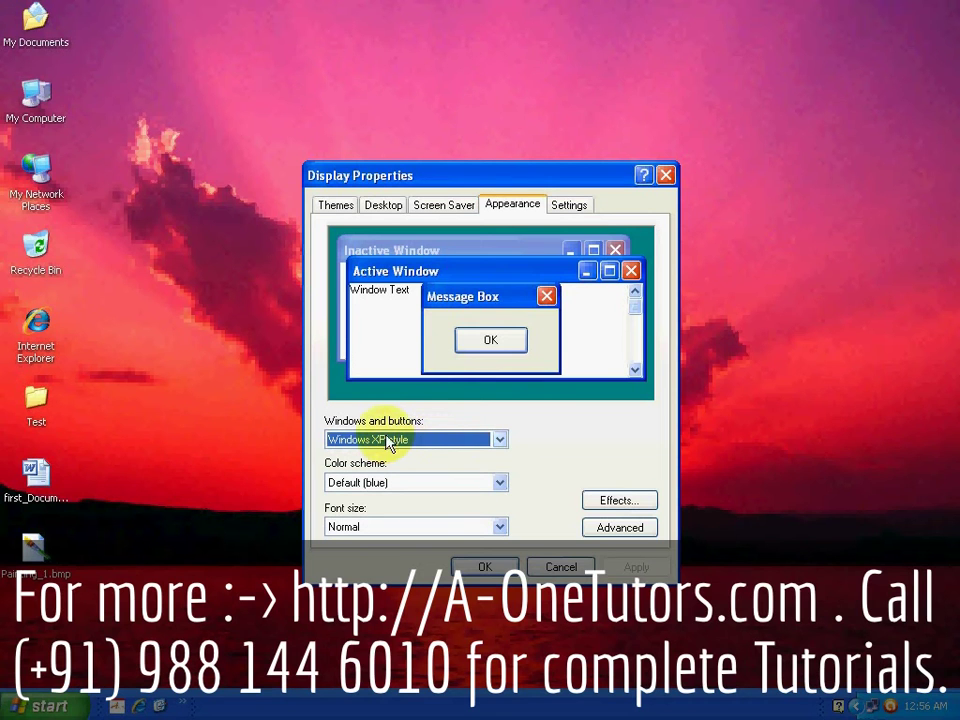
{"action": "left_click", "coordinate": [451, 485]}
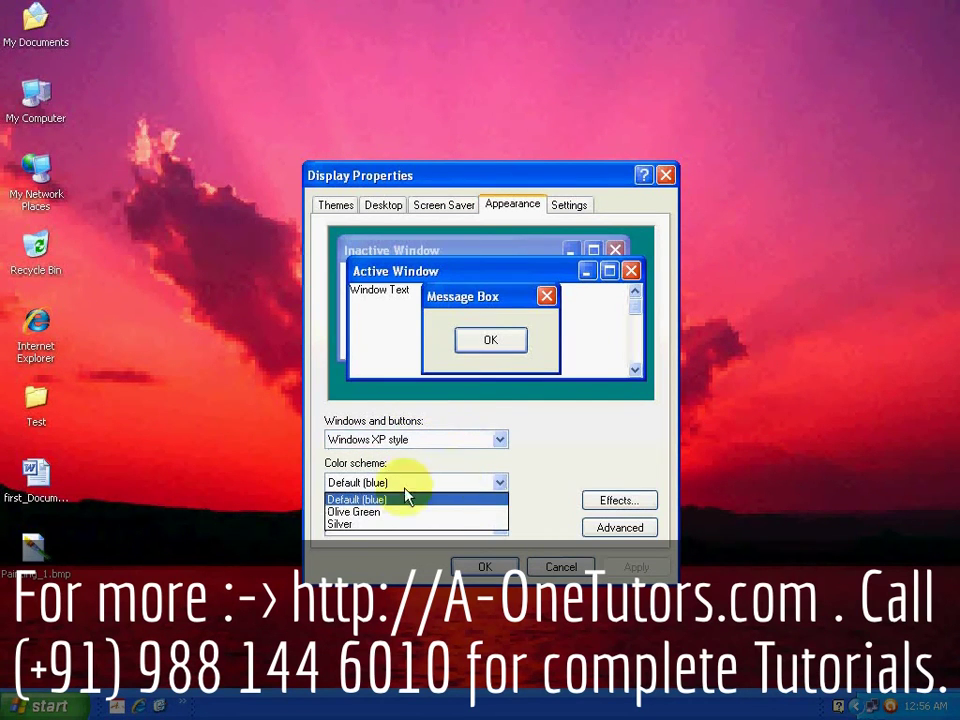
{"action": "left_click", "coordinate": [384, 512]}
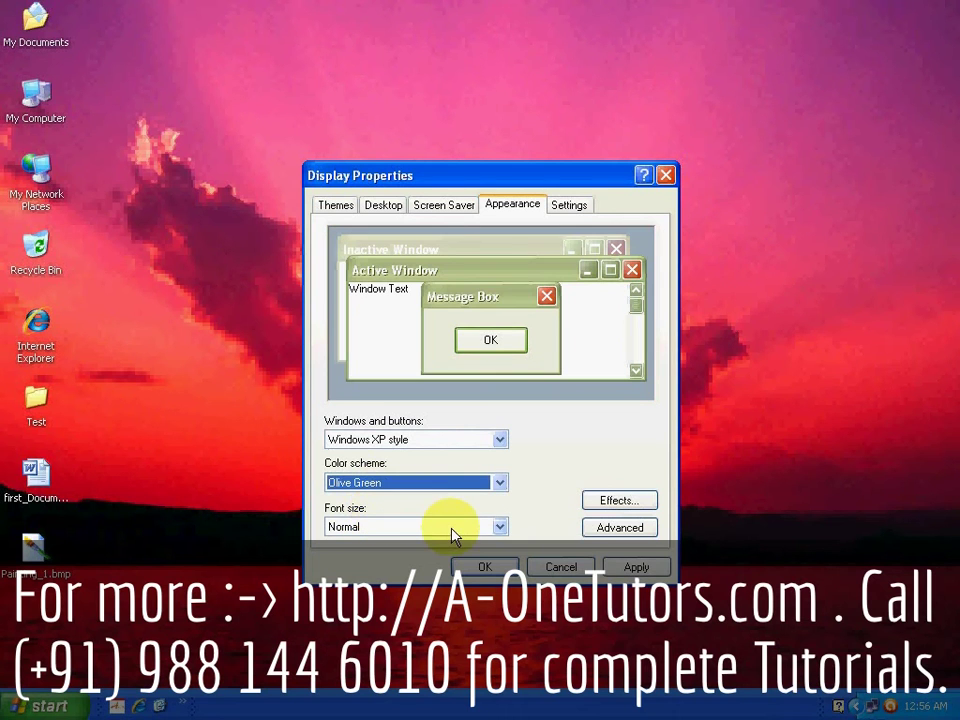
{"action": "left_click", "coordinate": [398, 522]}
{"action": "left_click", "coordinate": [400, 525]}
- Compare the Silver, Olive Green and Default (blue) color schemes in the sample, ending with Silver selected
{"action": "left_click", "coordinate": [396, 482]}
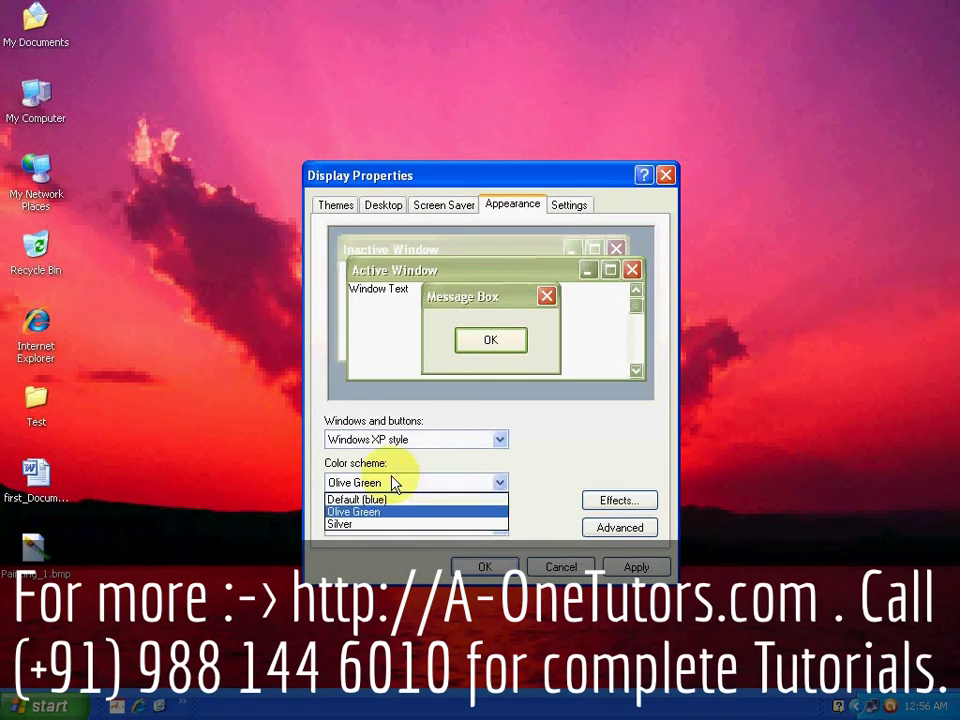
{"action": "left_click", "coordinate": [384, 524]}
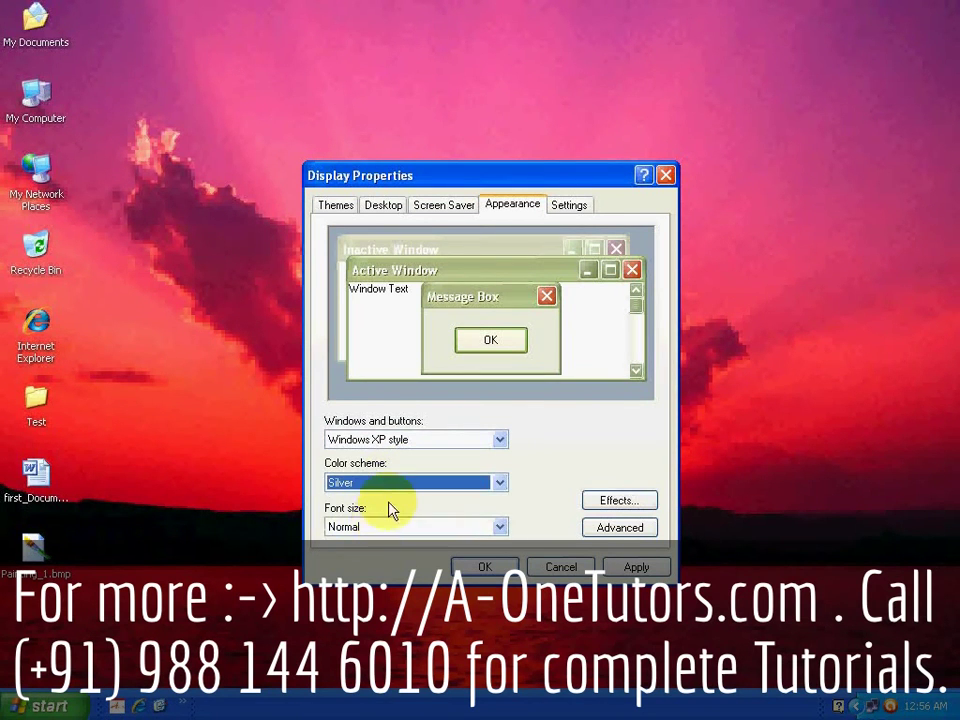
{"action": "left_click", "coordinate": [392, 484]}
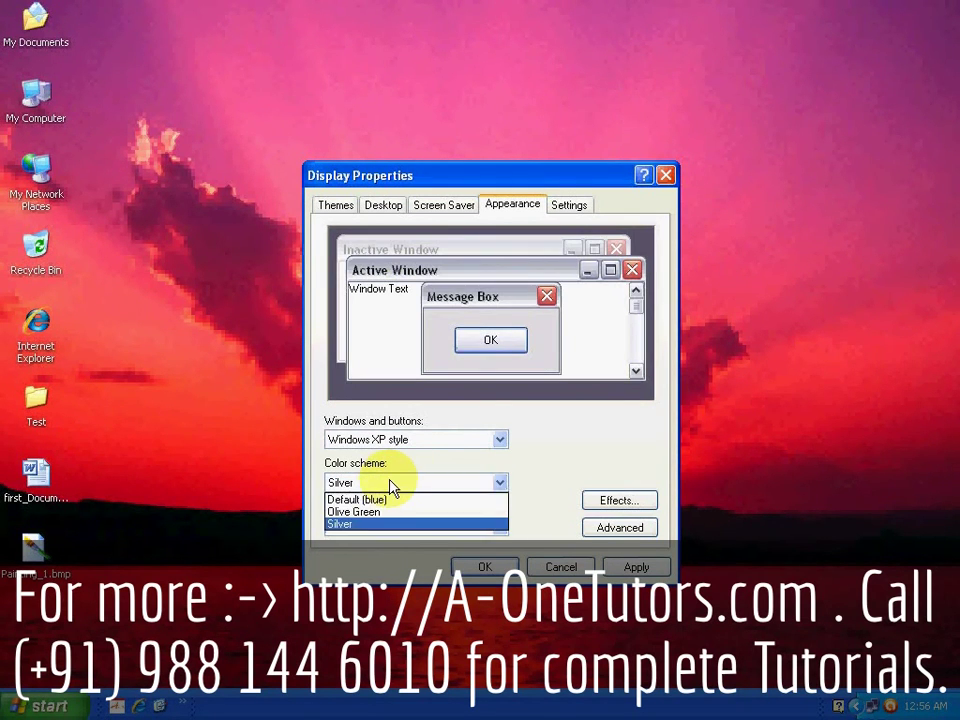
{"action": "left_click", "coordinate": [381, 511]}
{"action": "left_click", "coordinate": [393, 478]}
{"action": "left_click", "coordinate": [387, 497]}
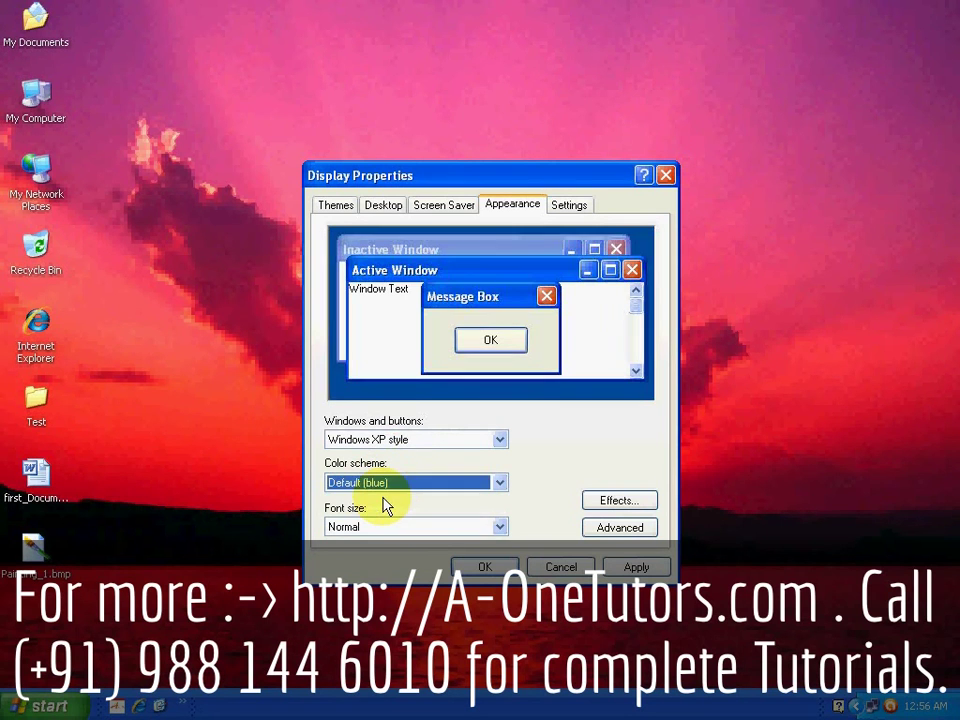
{"action": "left_click", "coordinate": [386, 486]}
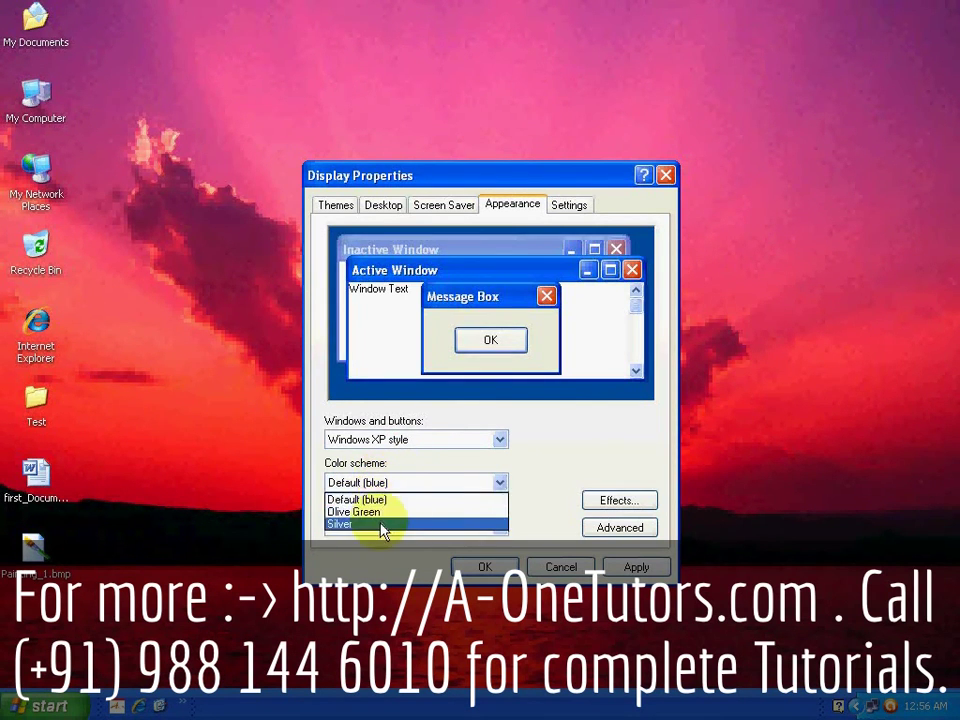
{"action": "left_click", "coordinate": [381, 524]}
- Try the Large Fonts and Extra Large Fonts sizes, and set the font size back to Normal
{"action": "left_click", "coordinate": [401, 525]}
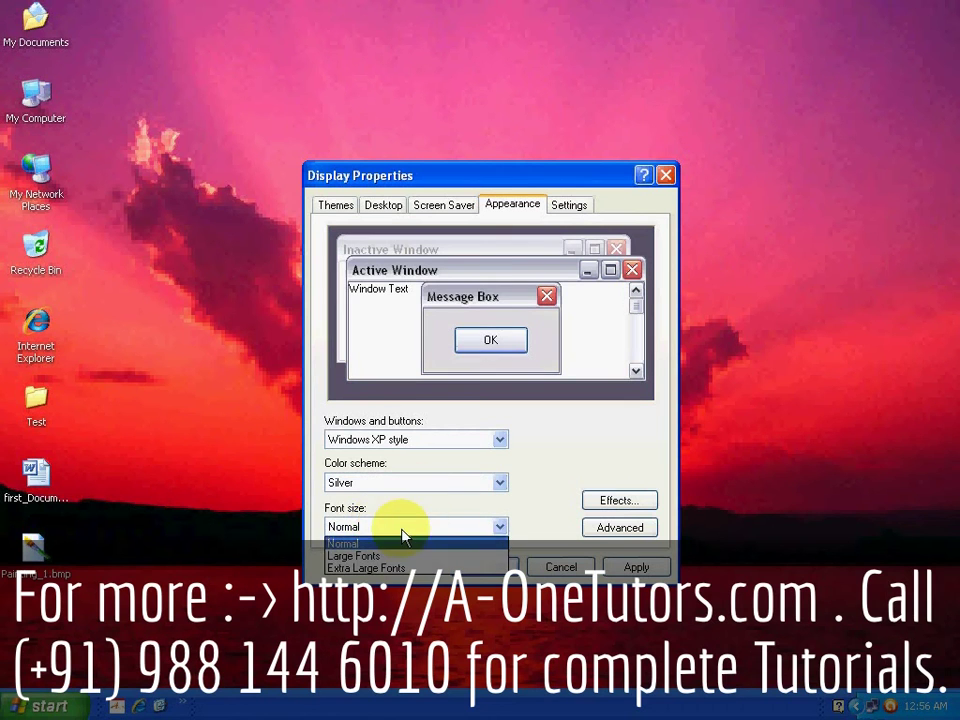
{"action": "left_click", "coordinate": [392, 556]}
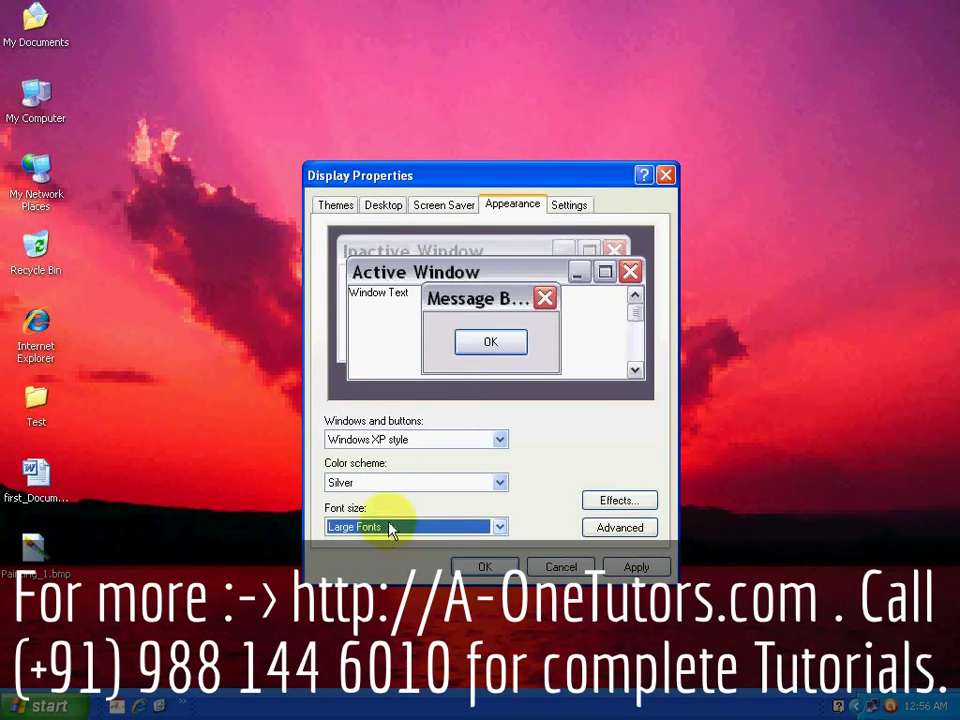
{"action": "left_click", "coordinate": [398, 530]}
{"action": "left_click", "coordinate": [383, 568]}
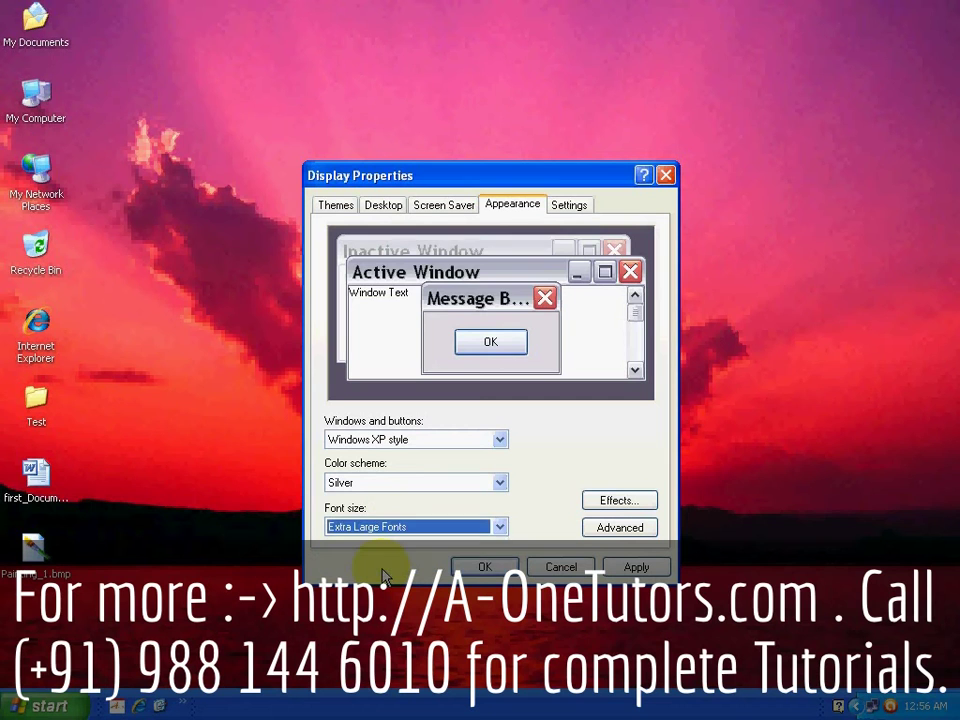
{"action": "left_click", "coordinate": [398, 526]}
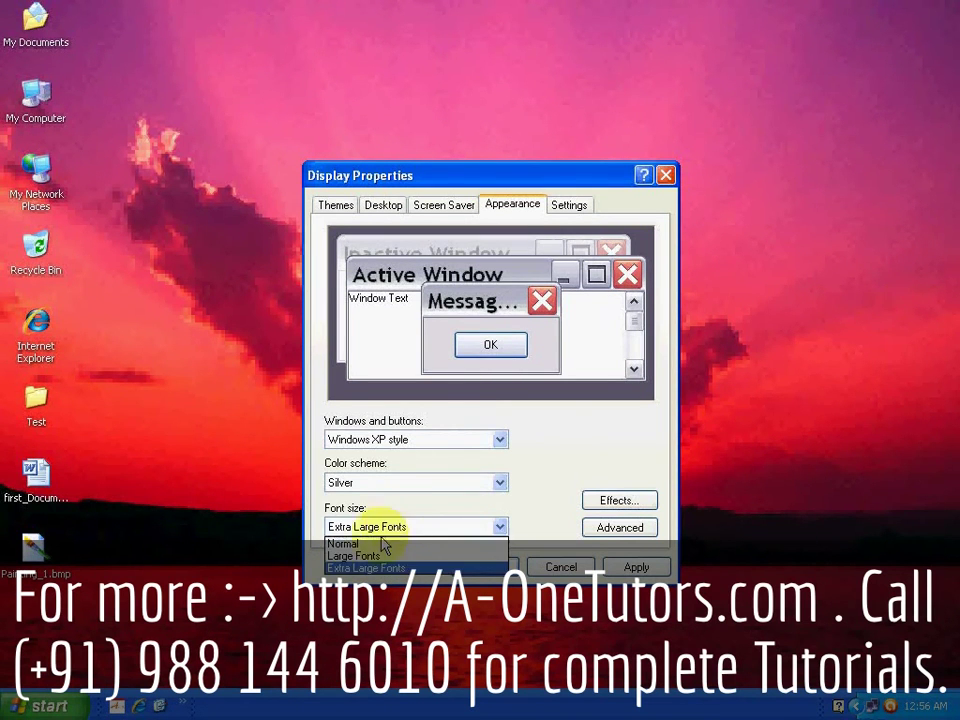
{"action": "left_click", "coordinate": [381, 545]}
- Try the Windows Classic style with the Pumpkin color scheme, and close the display properties without applying the changes
{"action": "left_click", "coordinate": [372, 482]}
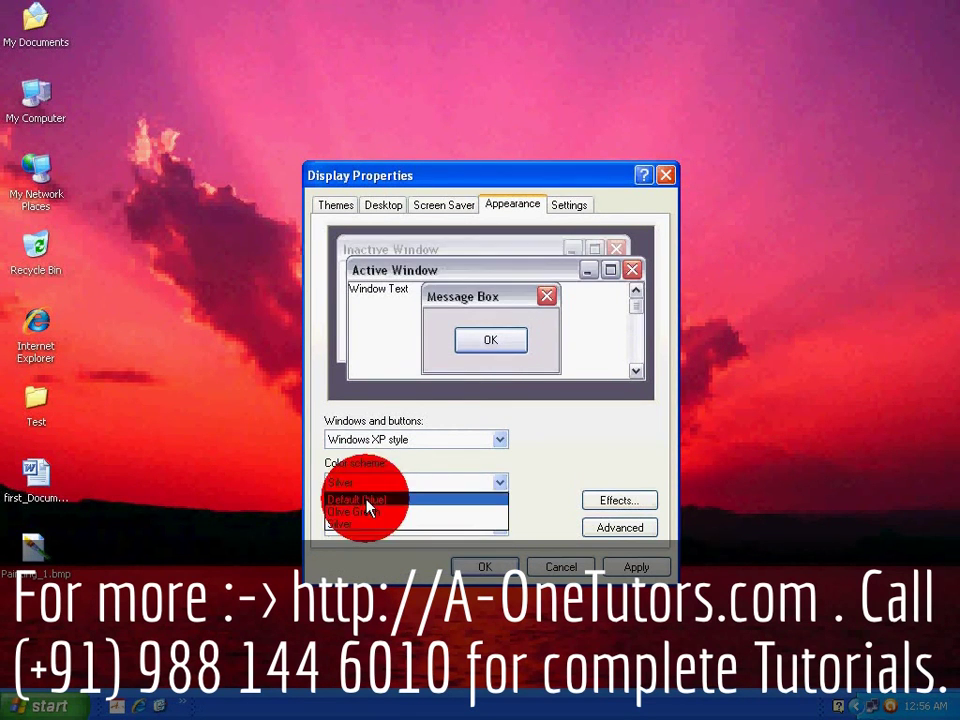
{"action": "left_click", "coordinate": [367, 497]}
{"action": "left_click", "coordinate": [395, 440]}
{"action": "left_click", "coordinate": [380, 466]}
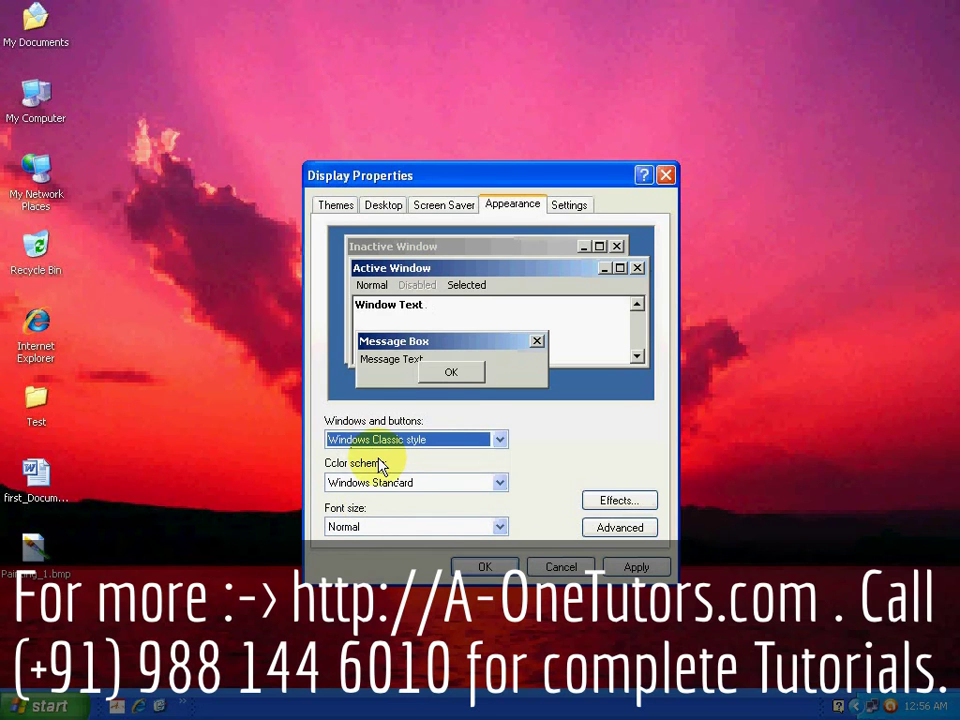
{"action": "left_click", "coordinate": [394, 482]}
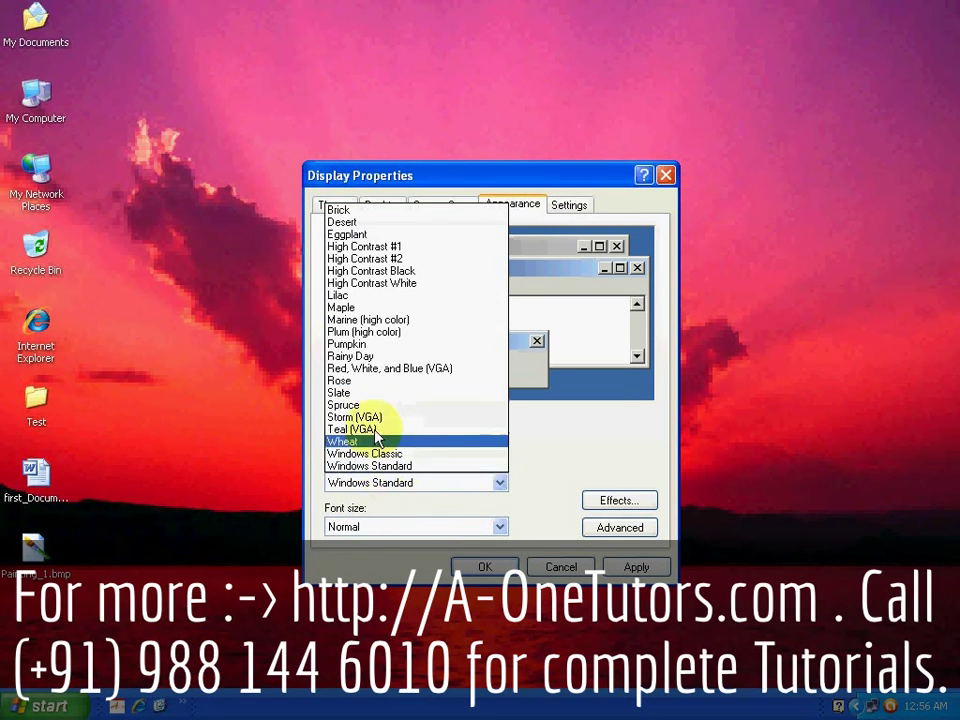
{"action": "left_click", "coordinate": [350, 344]}
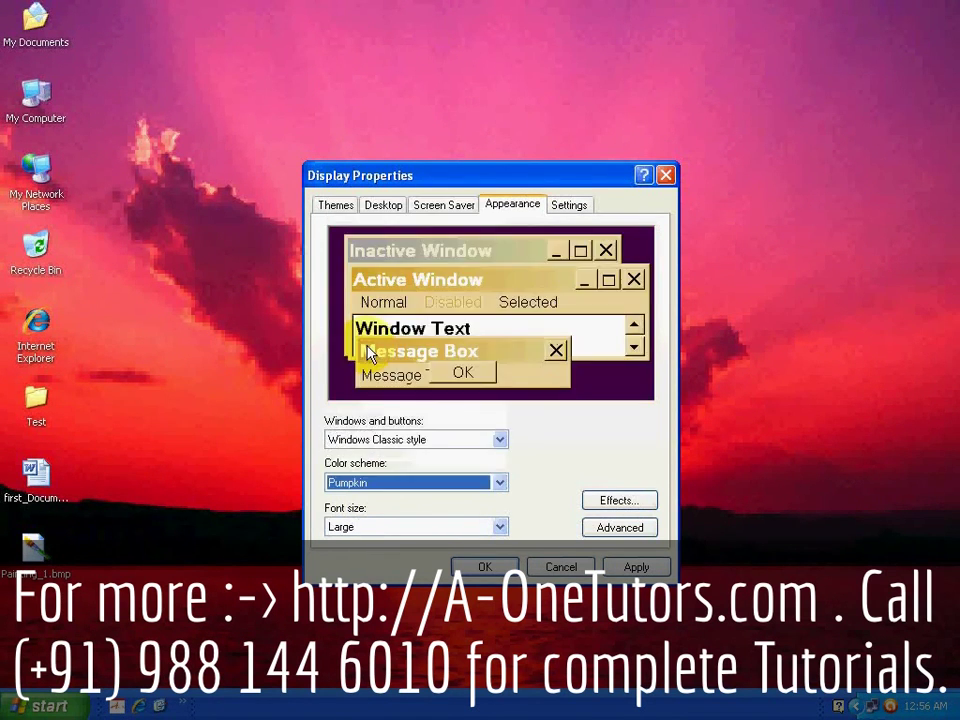
{"action": "left_click", "coordinate": [386, 527]}
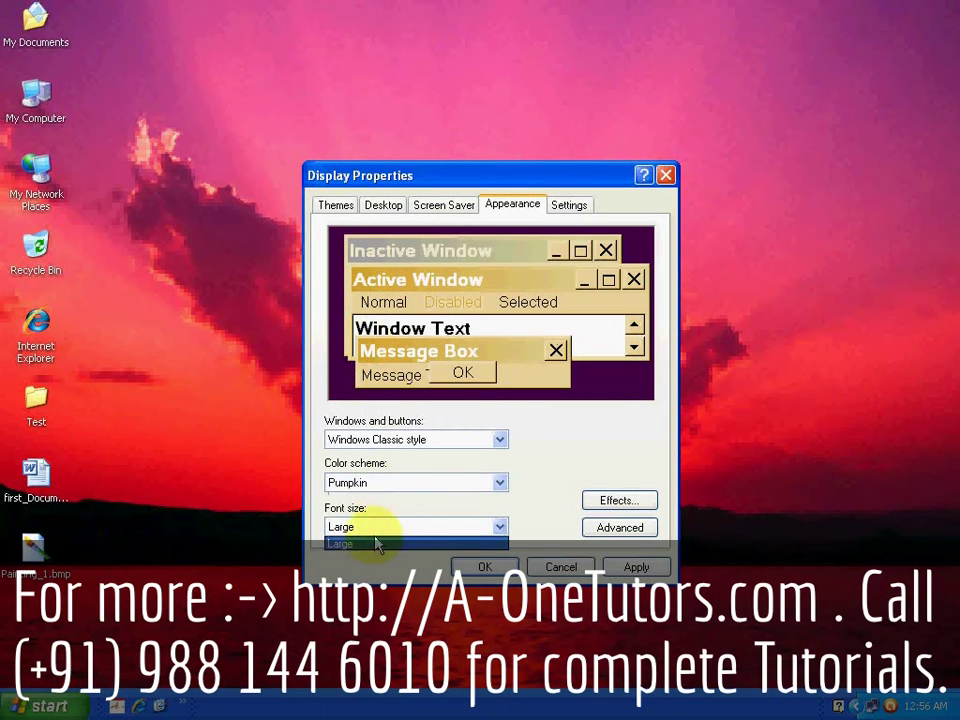
{"action": "left_click", "coordinate": [380, 531]}
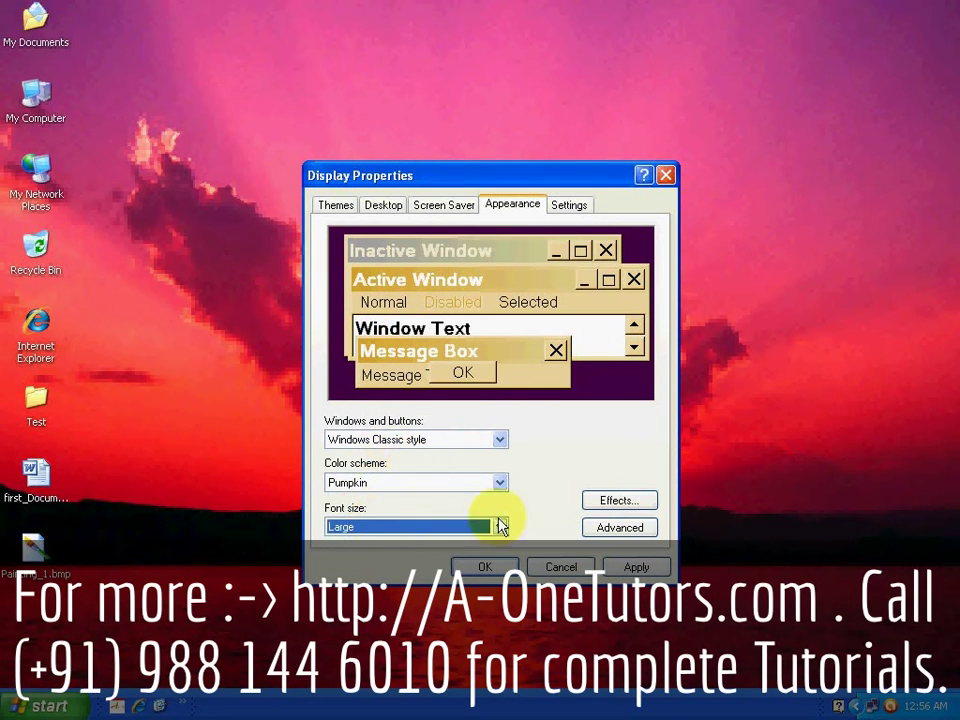
{"action": "left_click", "coordinate": [551, 567]}
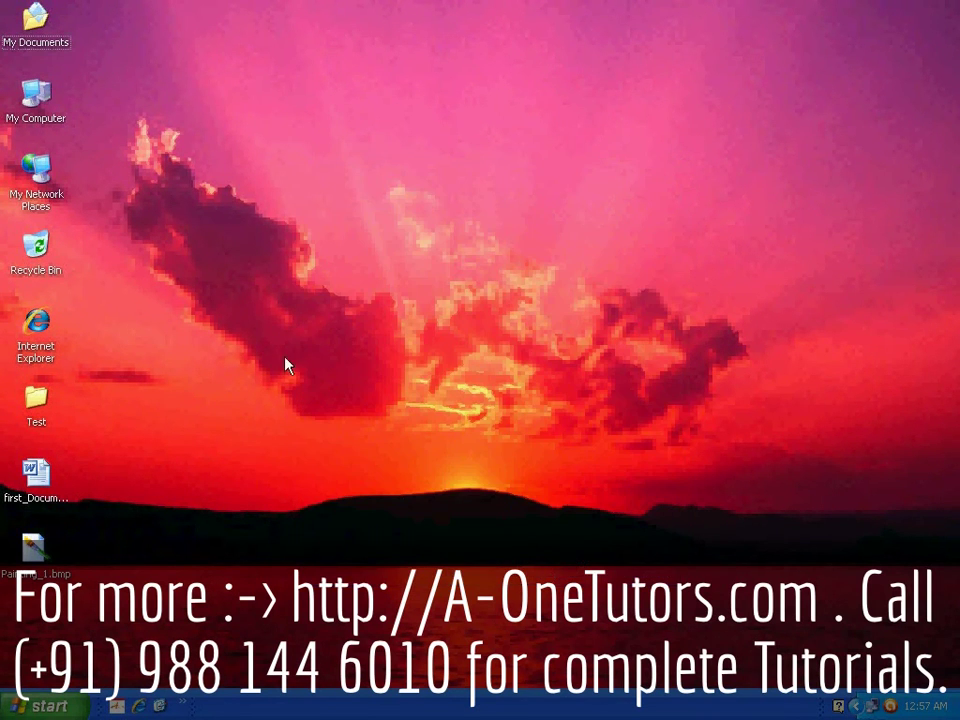
- Reopen the desktop's display properties, move the dialog to mid-screen and view the screen resolution and color quality settings
{"action": "right_click", "coordinate": [295, 268]}
{"action": "left_click", "coordinate": [360, 437]}
{"action": "left_click", "coordinate": [312, 100]}
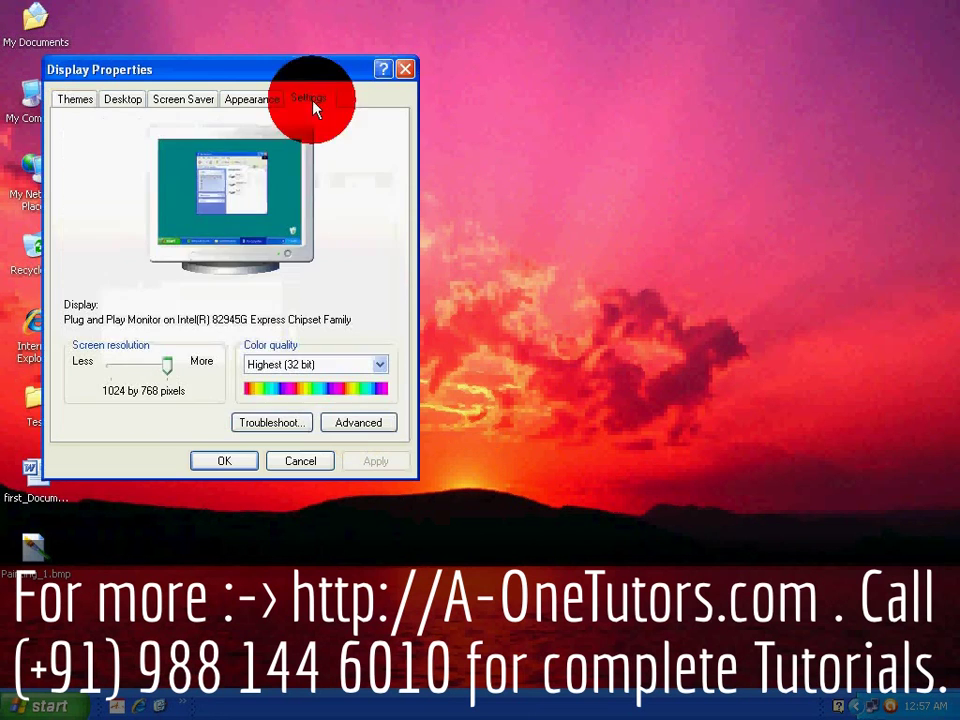
{"action": "left_click_drag", "start_coordinate": [278, 69], "coordinate": [531, 161]}
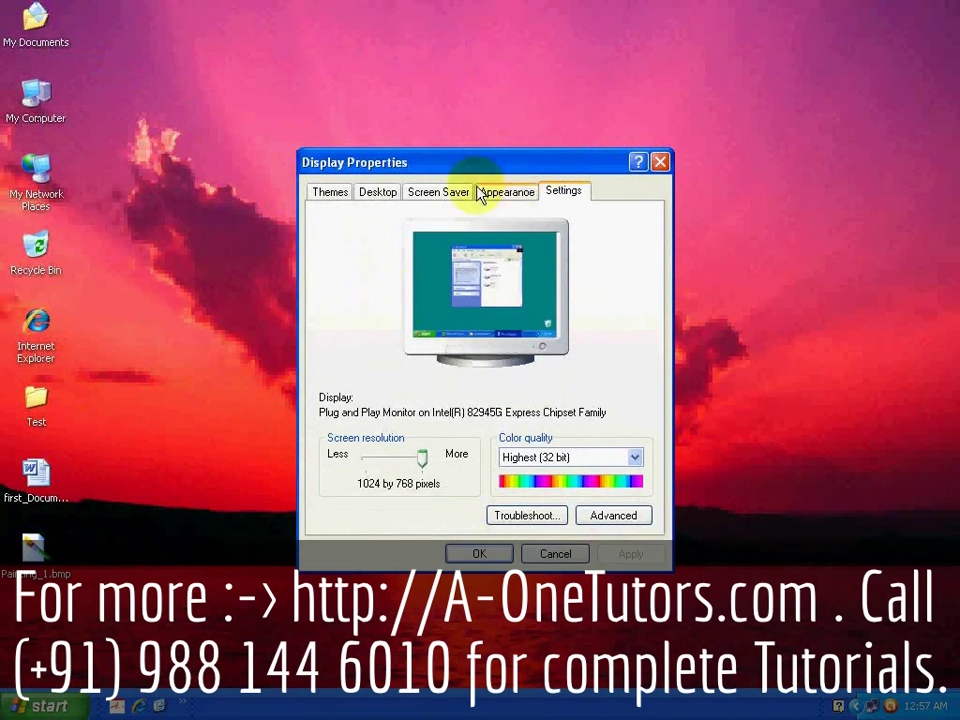
{"action": "left_click", "coordinate": [331, 192]}
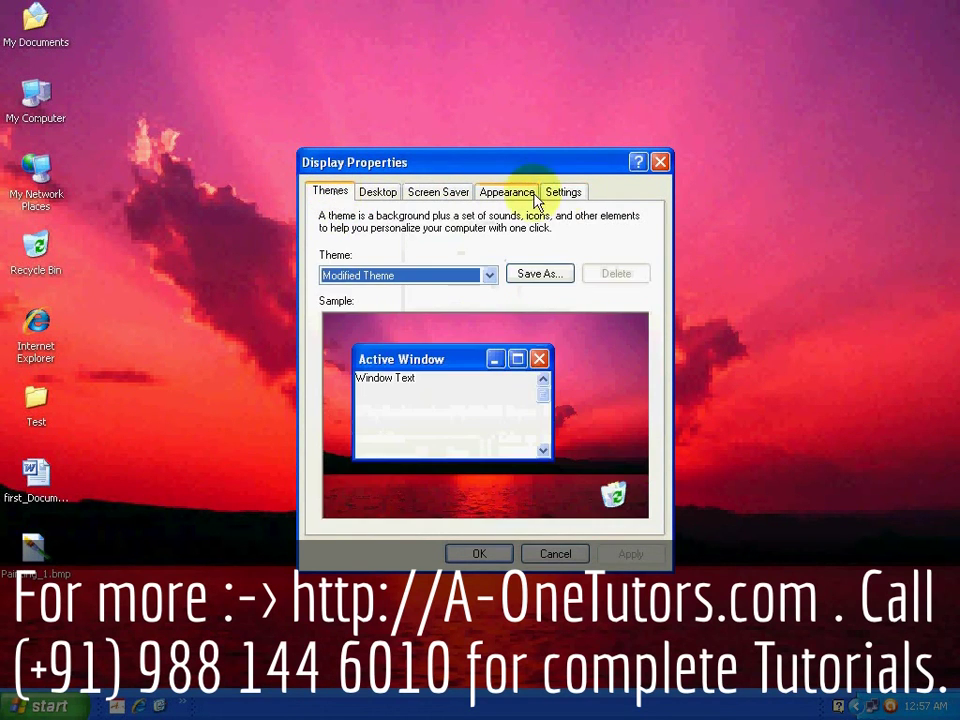
{"action": "left_click", "coordinate": [510, 193]}
{"action": "left_click", "coordinate": [570, 196]}
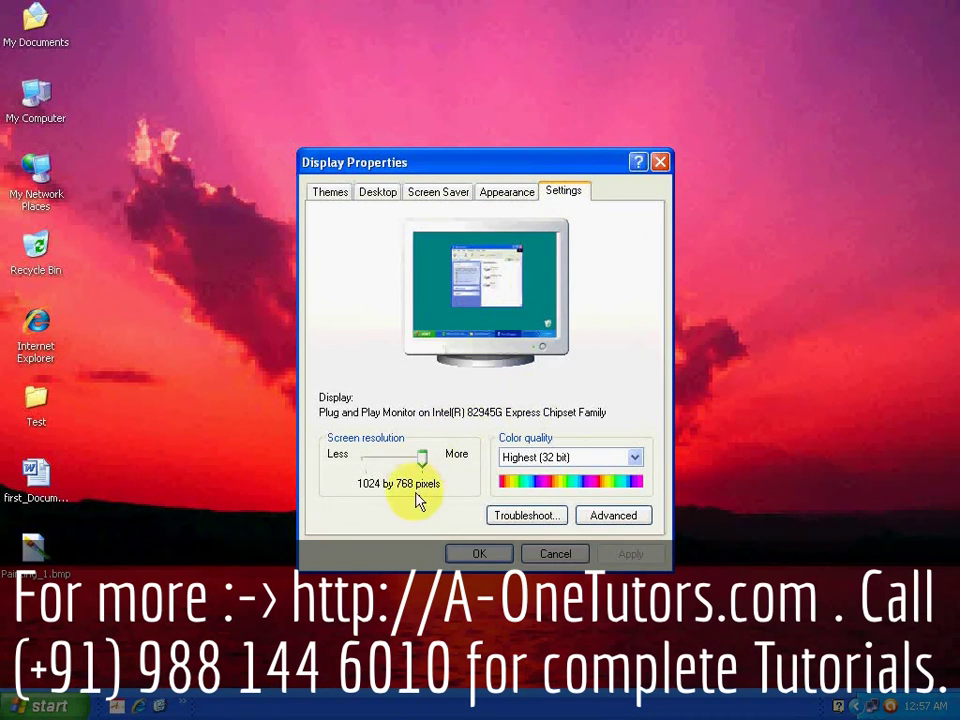
- Examine the screen resolution slider and the available color quality options, leaving the color quality at Highest (32 bit)
{"action": "mouse_move", "coordinate": [422, 458]}
{"action": "left_mouse_down"}
{"action": "mouse_move", "coordinate": [360, 461]}
{"action": "mouse_move", "coordinate": [421, 461]}
{"action": "left_mouse_up"}
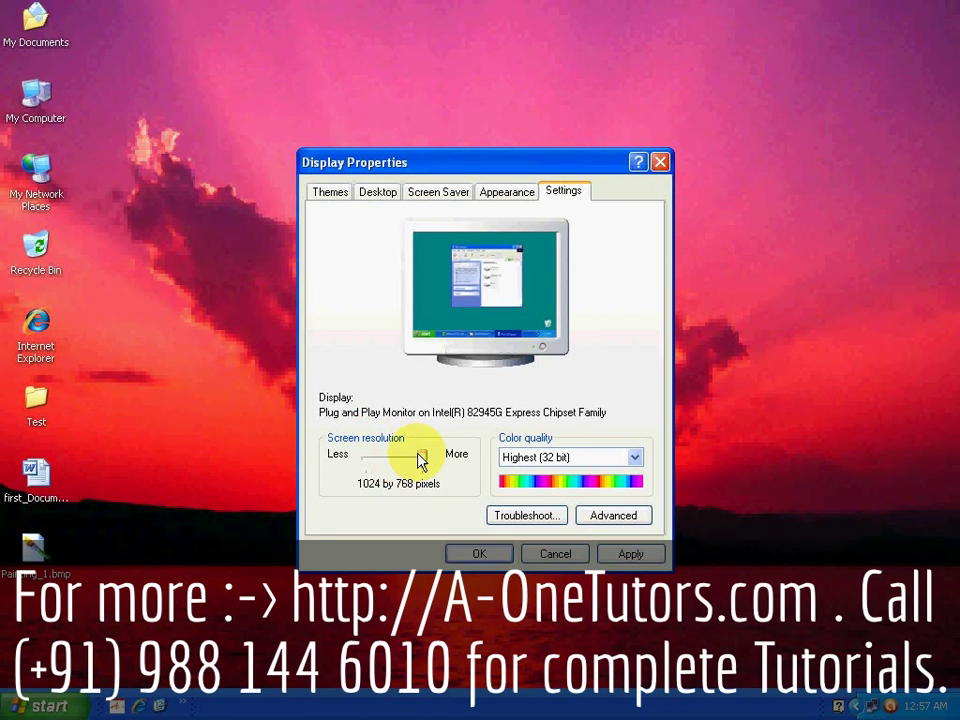
{"action": "mouse_move", "coordinate": [421, 460]}
{"action": "left_mouse_down"}
{"action": "mouse_move", "coordinate": [364, 461]}
{"action": "mouse_move", "coordinate": [421, 463]}
{"action": "left_mouse_up"}
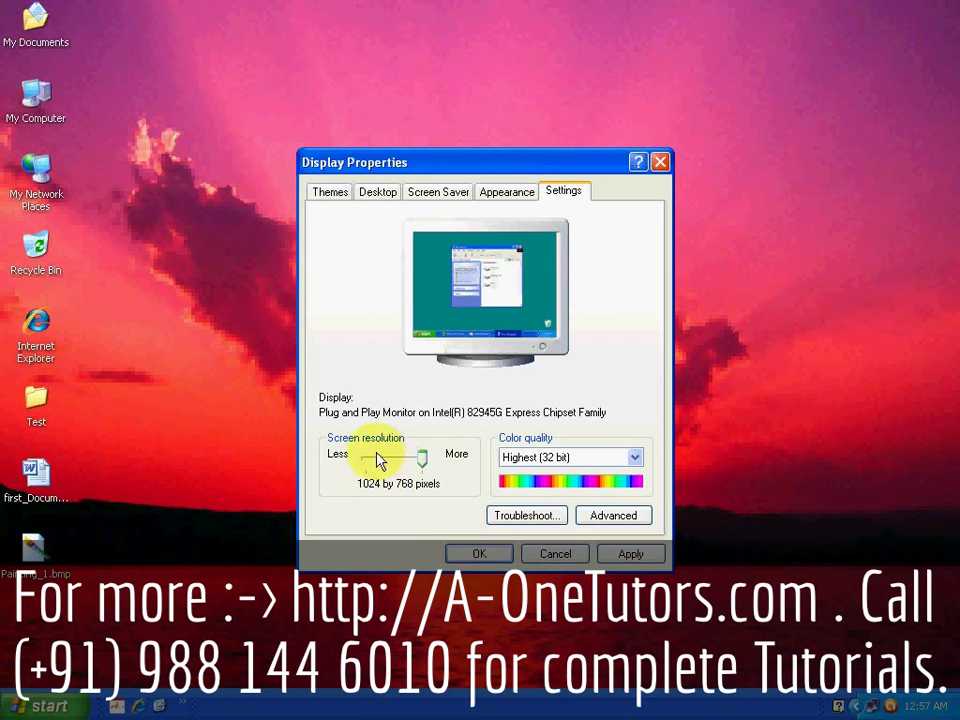
{"action": "left_click", "coordinate": [572, 457]}
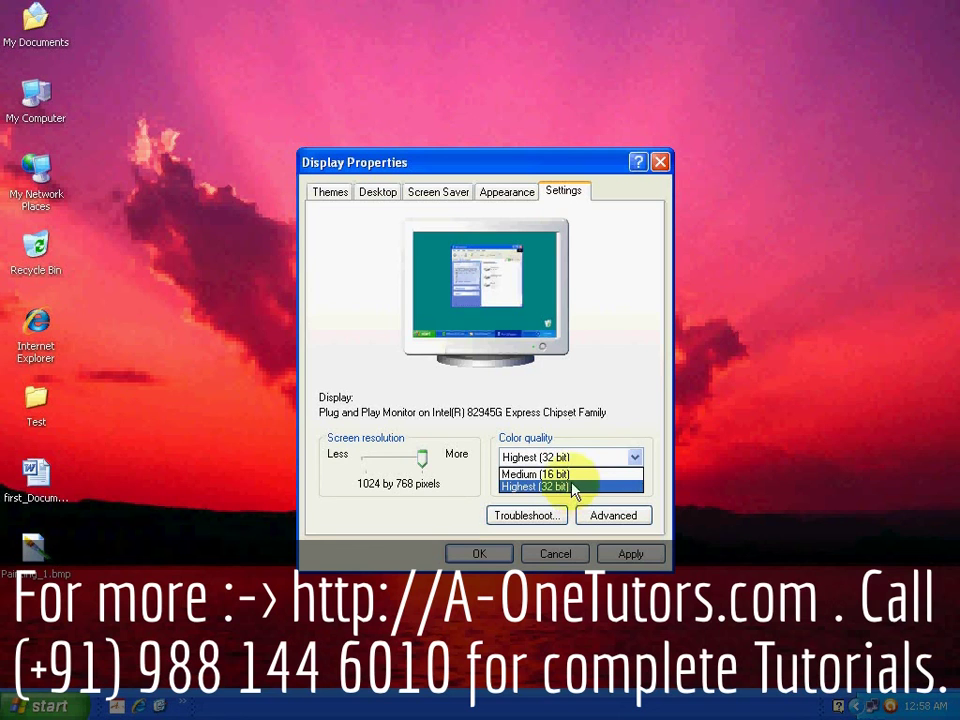
{"action": "left_click", "coordinate": [605, 438]}
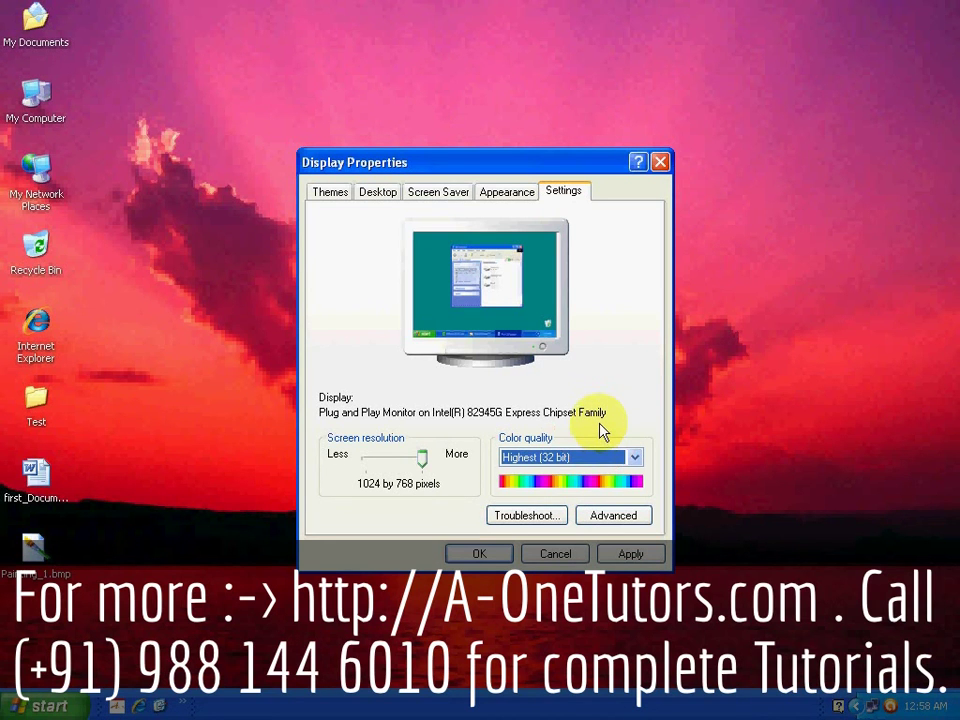
{"action": "left_click", "coordinate": [421, 460]}
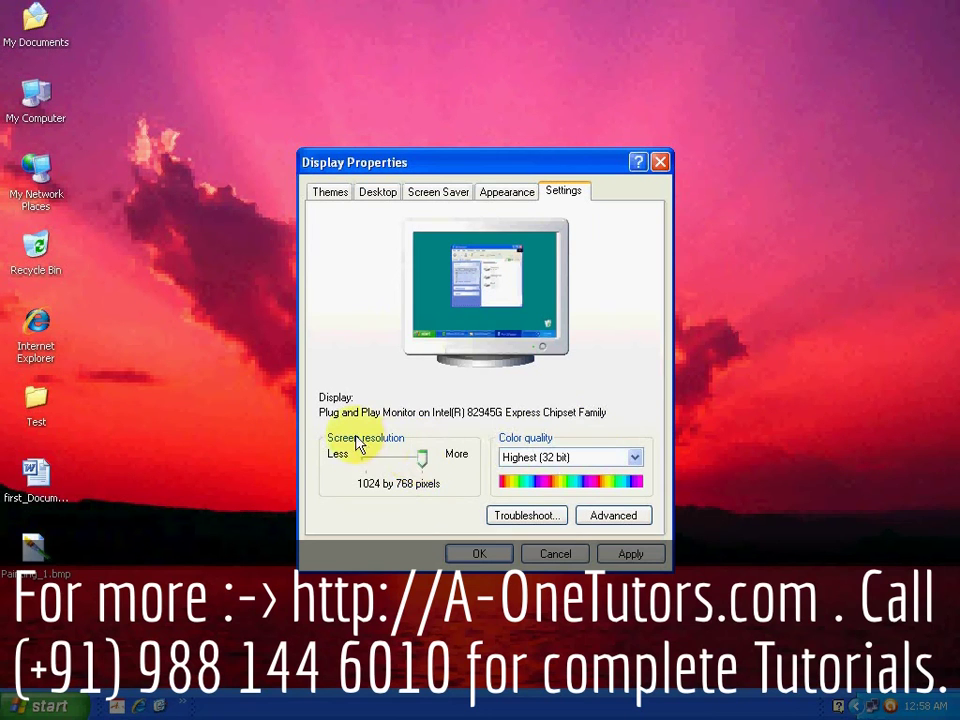
{"action": "left_click", "coordinate": [422, 459]}
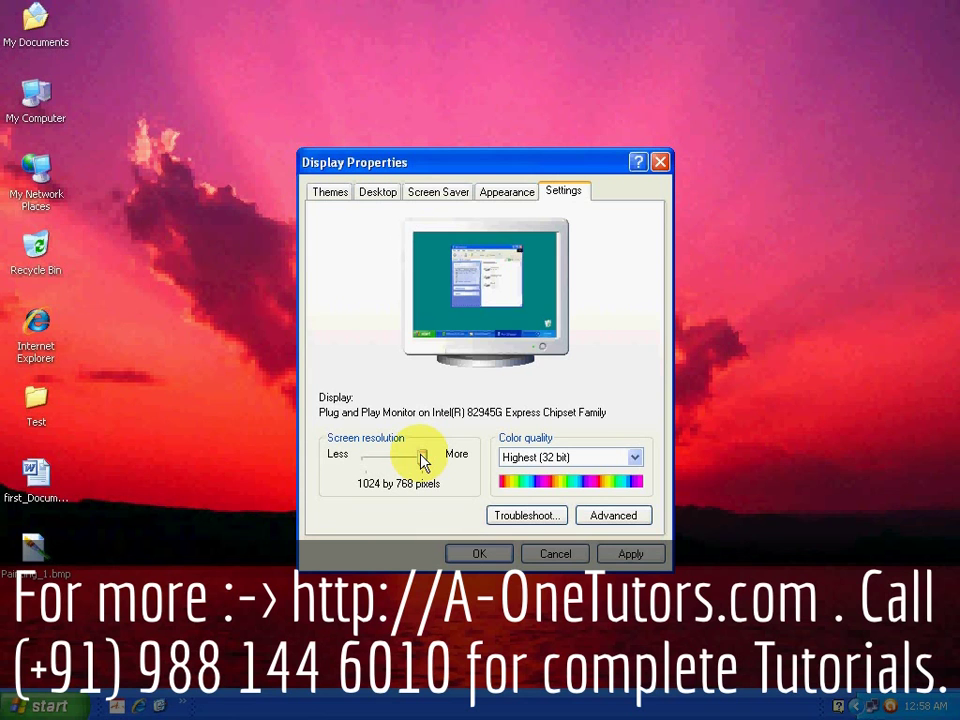
- Try applying a screen resolution of 800 by 600 pixels, and decline to keep the new monitor settings
{"action": "left_click_drag", "start_coordinate": [422, 458], "coordinate": [378, 460]}
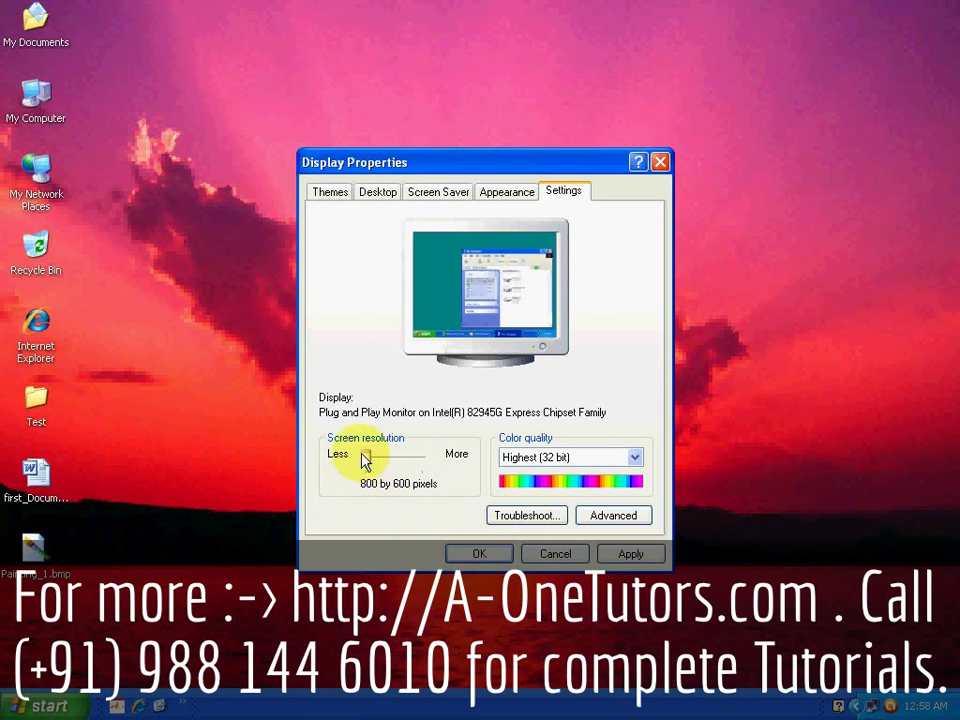
{"action": "left_click", "coordinate": [625, 553]}
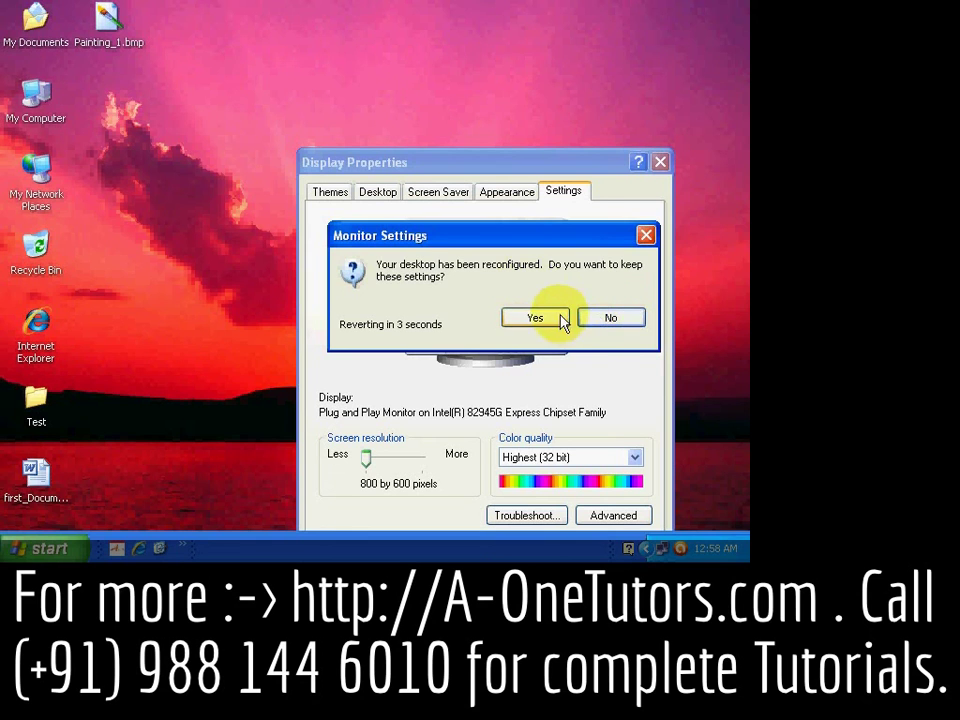
{"action": "left_click", "coordinate": [603, 318]}
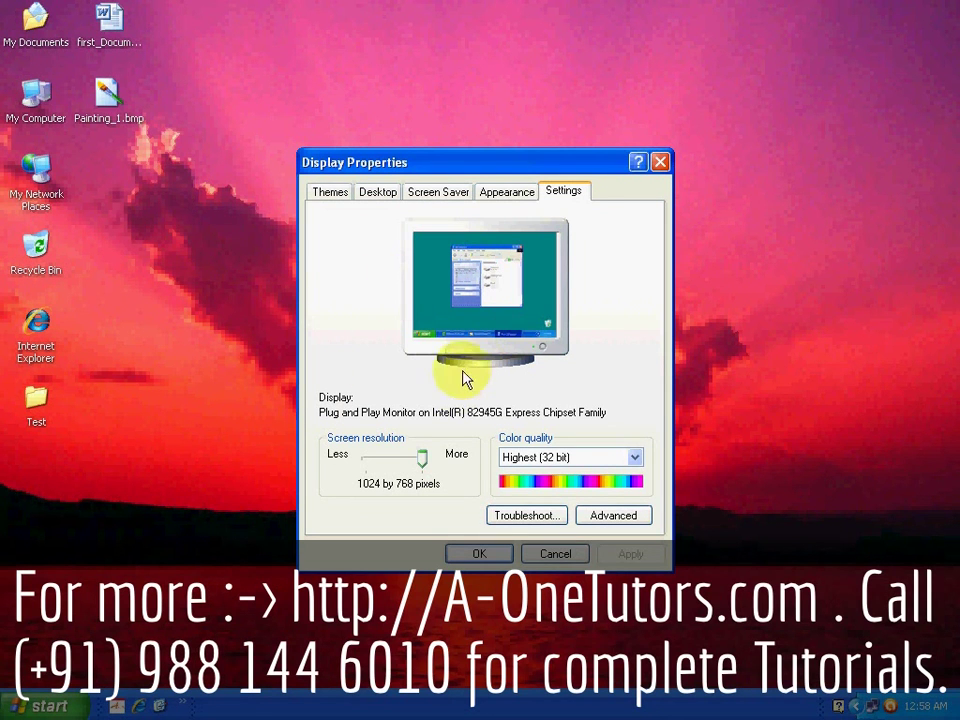
- Apply a screen resolution of 800 by 600 pixels and keep the new monitor settings
{"action": "mouse_move", "coordinate": [422, 458]}
{"action": "left_mouse_down"}
{"action": "mouse_move", "coordinate": [381, 465]}
{"action": "mouse_move", "coordinate": [422, 460]}
{"action": "left_mouse_up"}
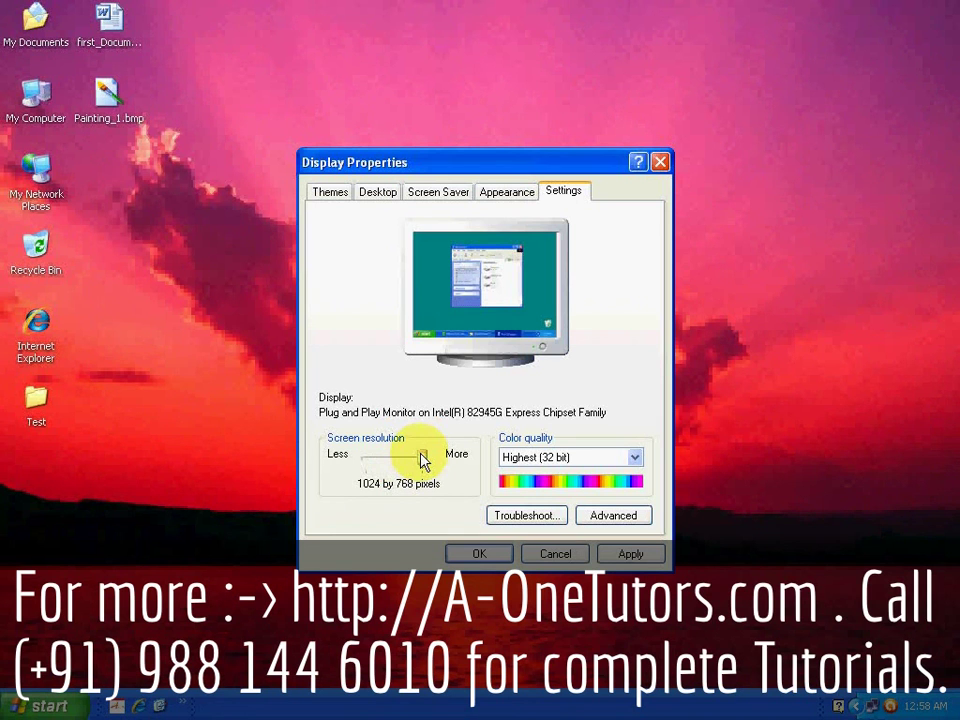
{"action": "left_click_drag", "start_coordinate": [423, 458], "coordinate": [360, 458]}
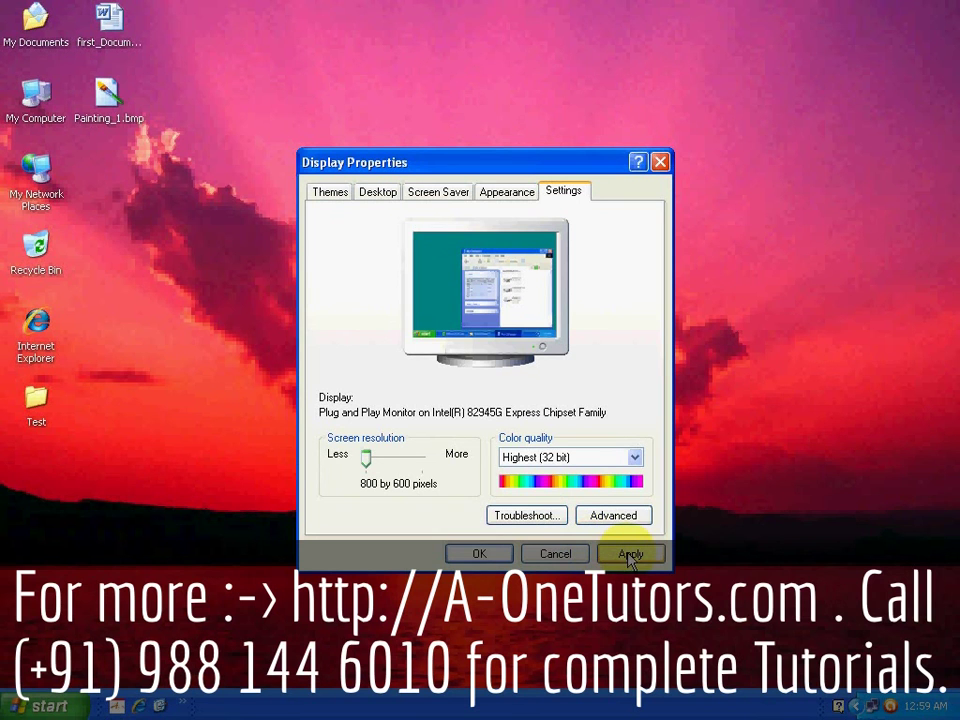
{"action": "left_click", "coordinate": [630, 555]}
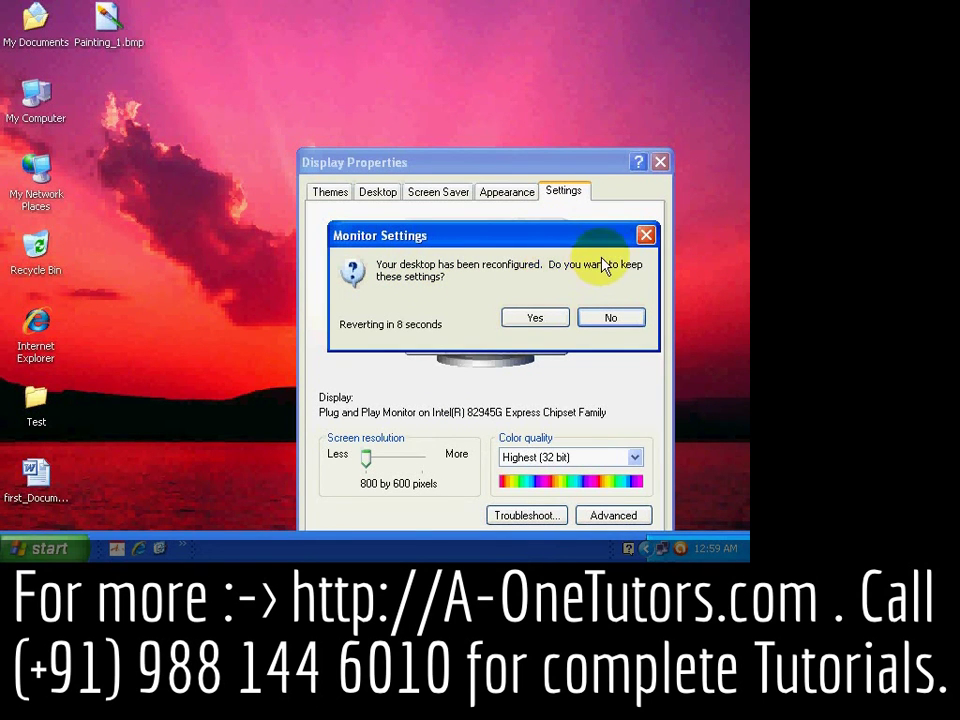
{"action": "left_click", "coordinate": [542, 319]}
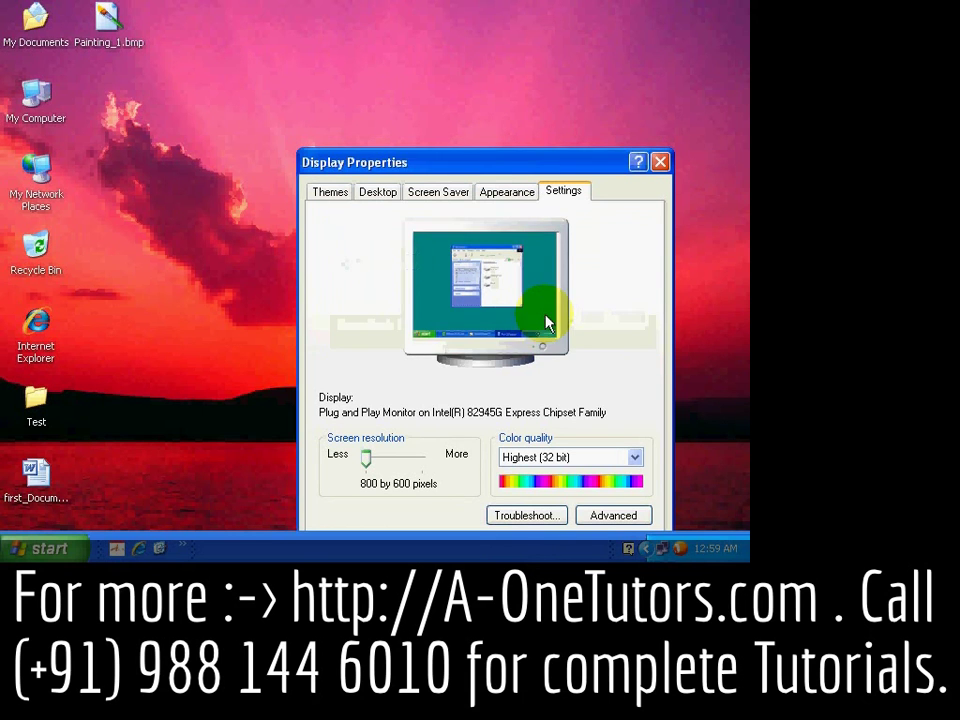
- Move the dialog fully into view, apply a screen resolution of 1024 by 768 pixels, and close the display properties
{"action": "left_click_drag", "start_coordinate": [470, 170], "coordinate": [385, 60]}
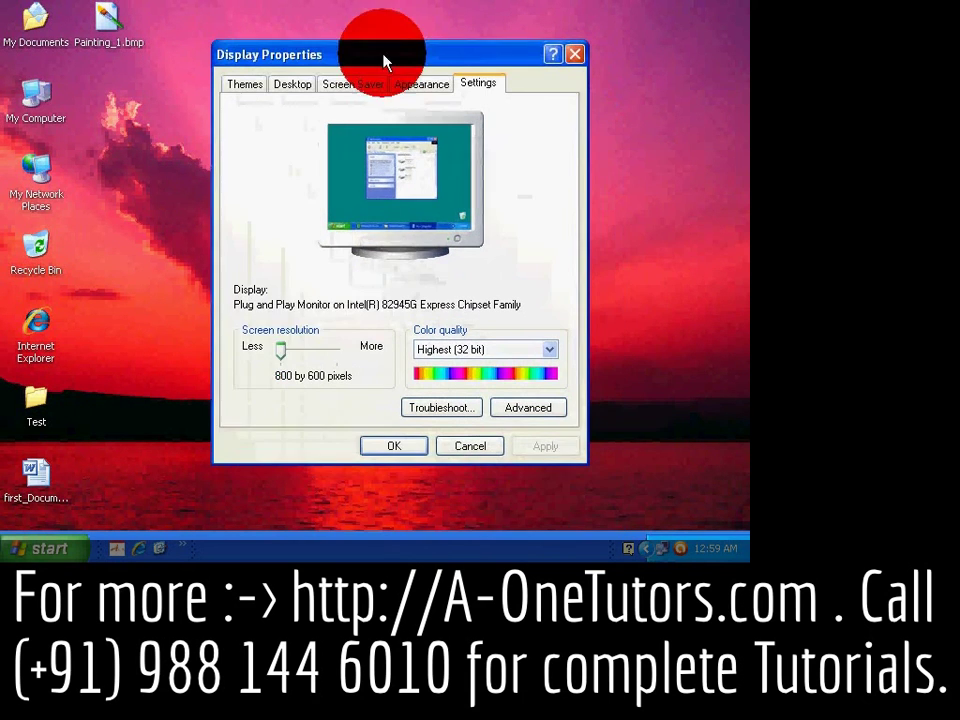
{"action": "left_click_drag", "start_coordinate": [279, 345], "coordinate": [335, 348]}
{"action": "left_click", "coordinate": [543, 444]}
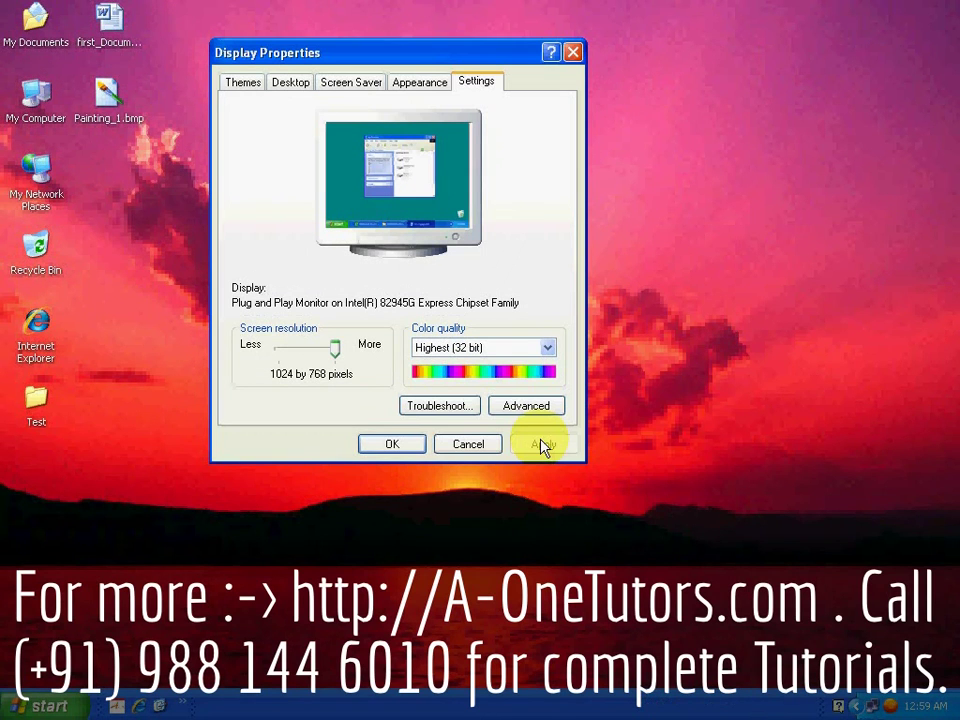
{"action": "left_click", "coordinate": [403, 450]}
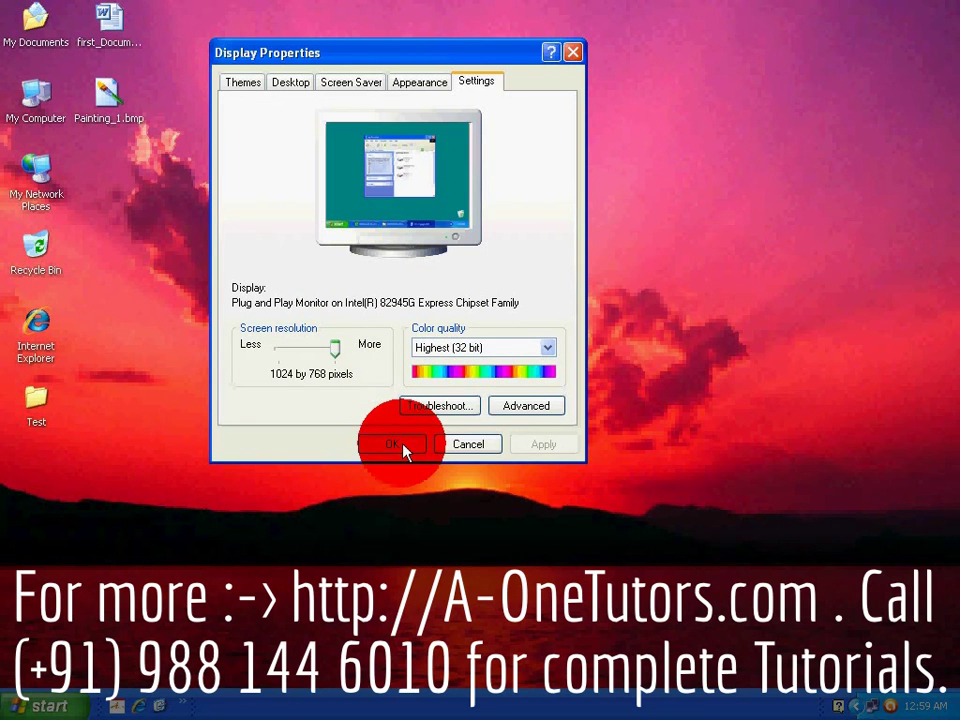
{"action": "left_click", "coordinate": [393, 446]}
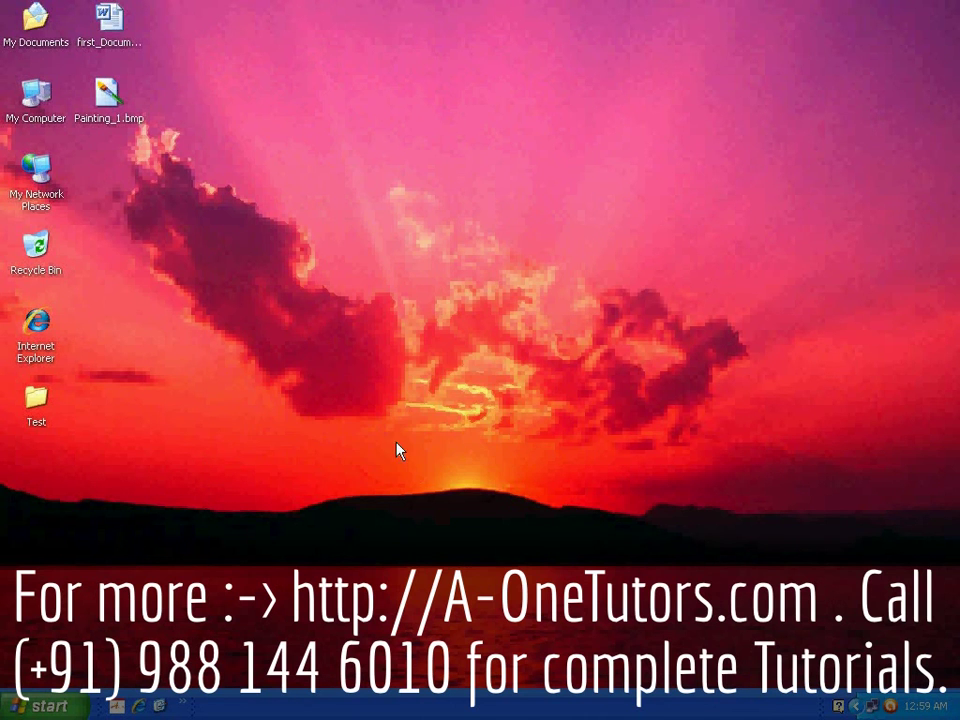
- Refresh the desktop to realign its icons in a single column
{"action": "right_click", "coordinate": [311, 363]}
{"action": "left_click", "coordinate": [348, 384]}
{"action": "right_click", "coordinate": [291, 338]}
{"action": "left_click", "coordinate": [331, 368]}
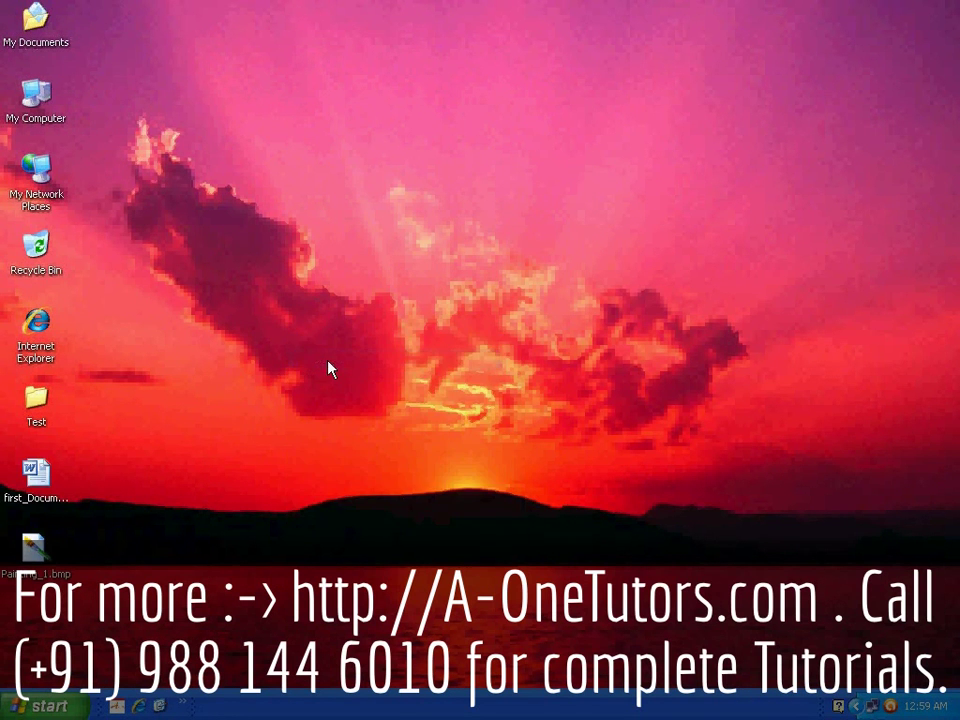